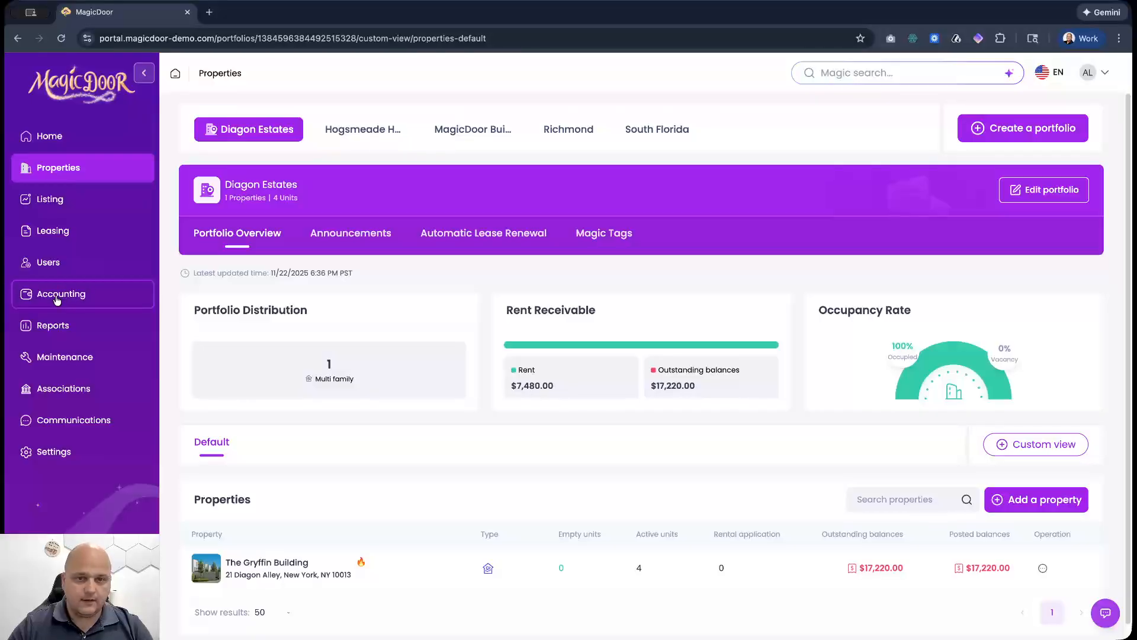
Open the owner funds in accounting and start calculating an owner distribution.
left_click(57, 300)
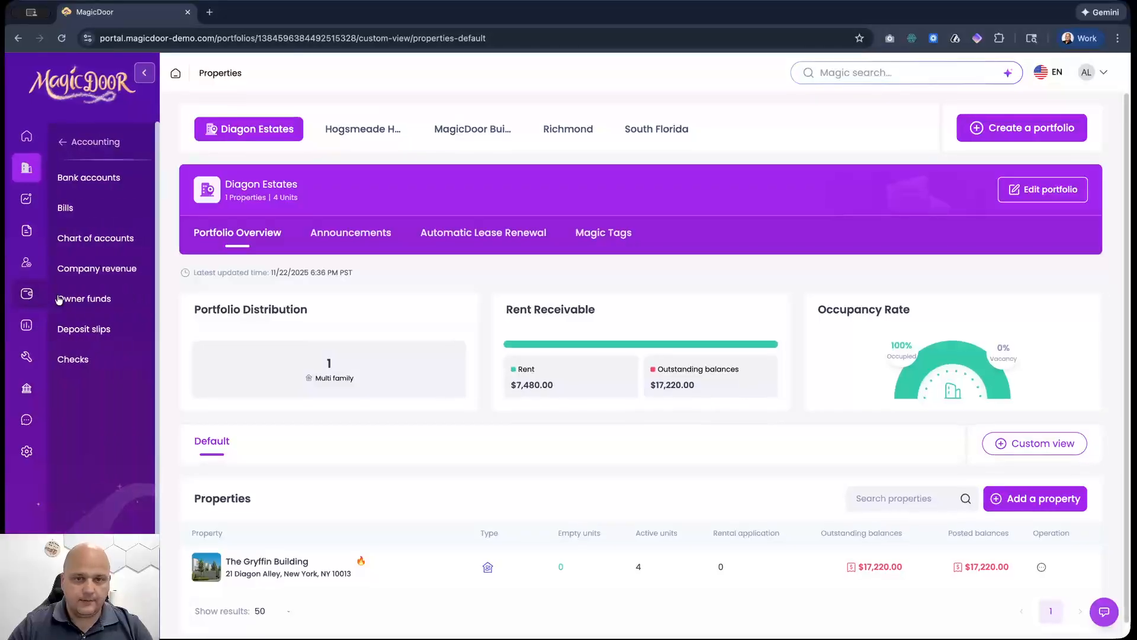
left_click(92, 303)
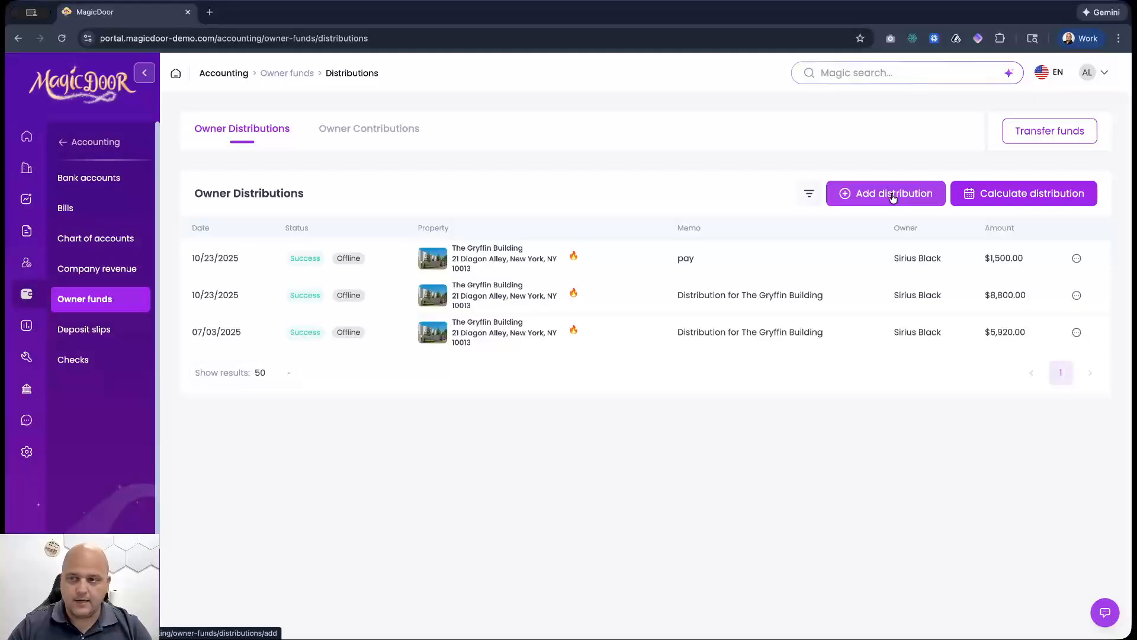
left_click(1027, 201)
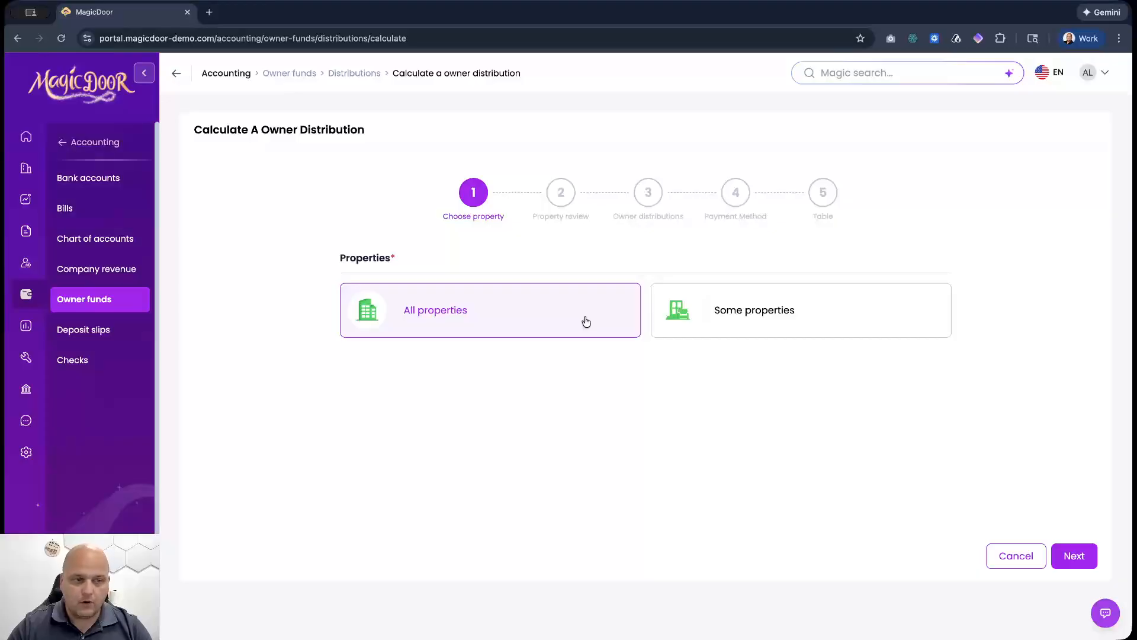
Limit the distribution calculation to some properties and select The Gryffin Building from the Diagon Estates portfolio.
left_click(782, 302)
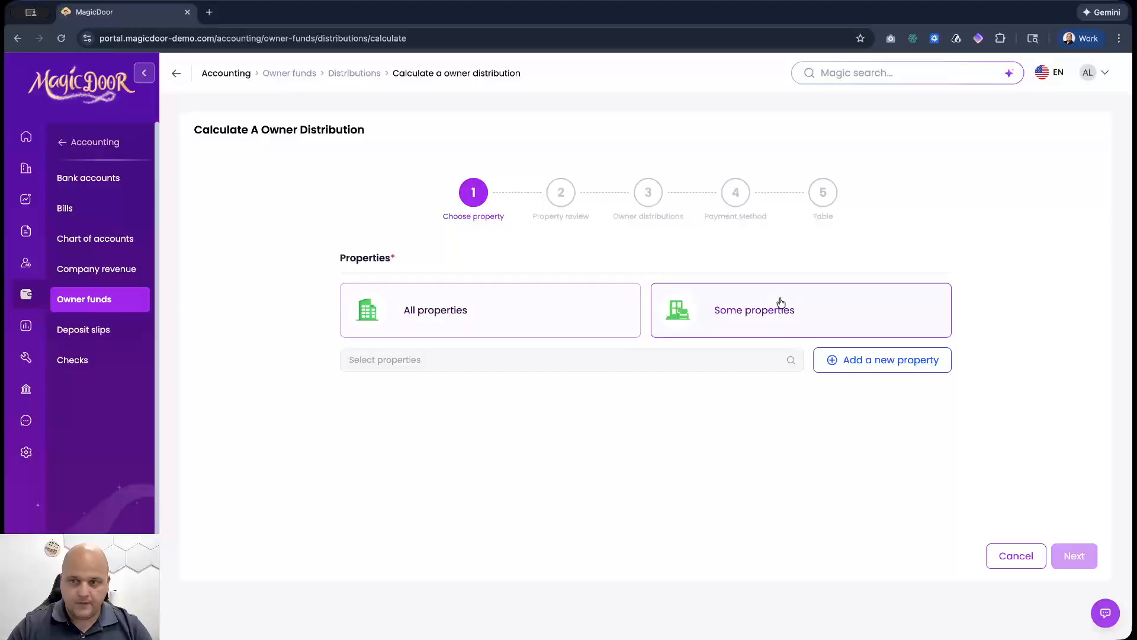
left_click(586, 359)
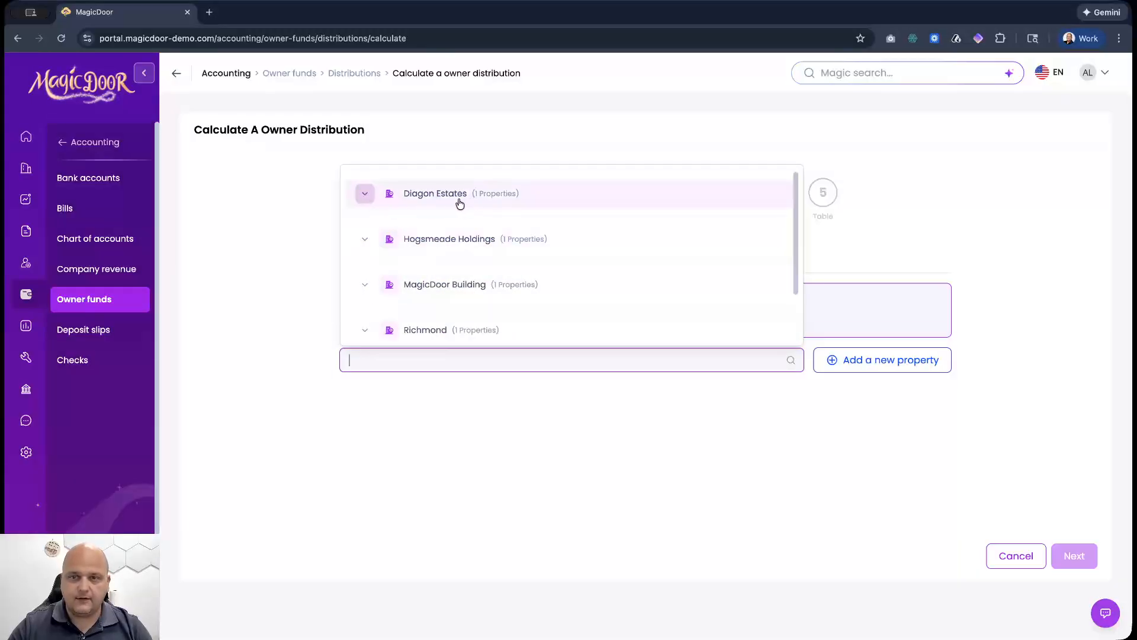
left_click(435, 198)
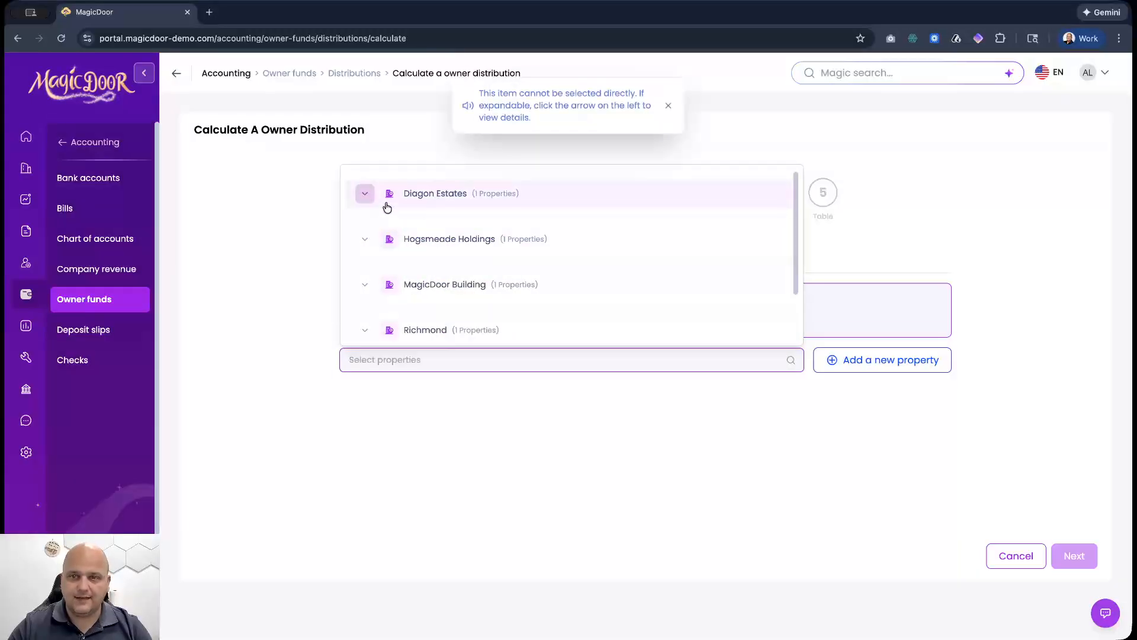
left_click(365, 195)
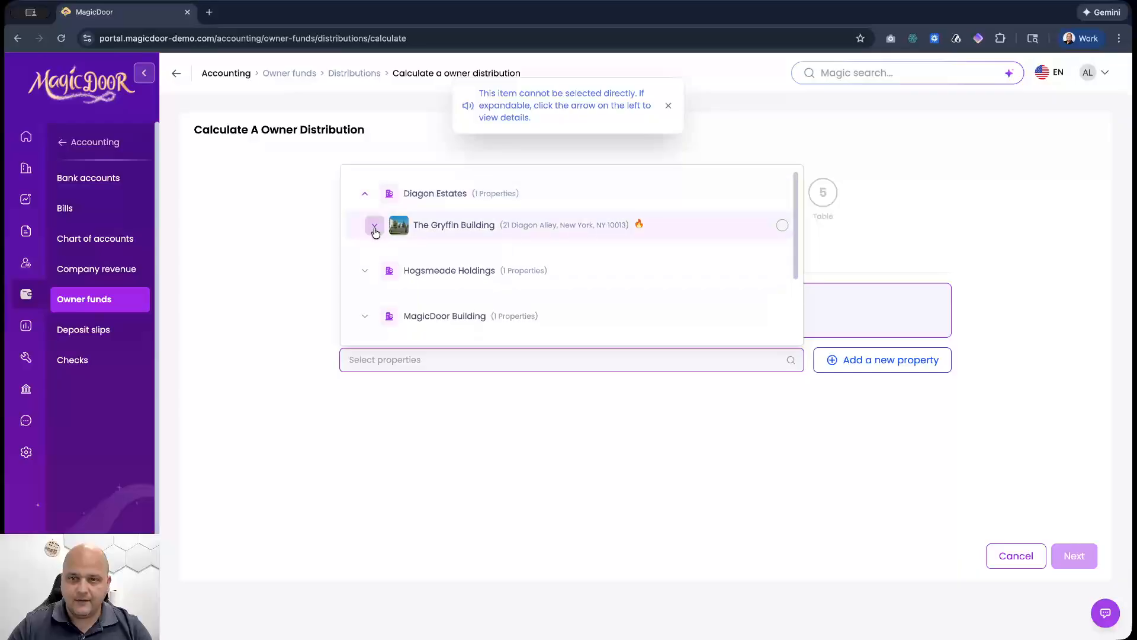
left_click(782, 227)
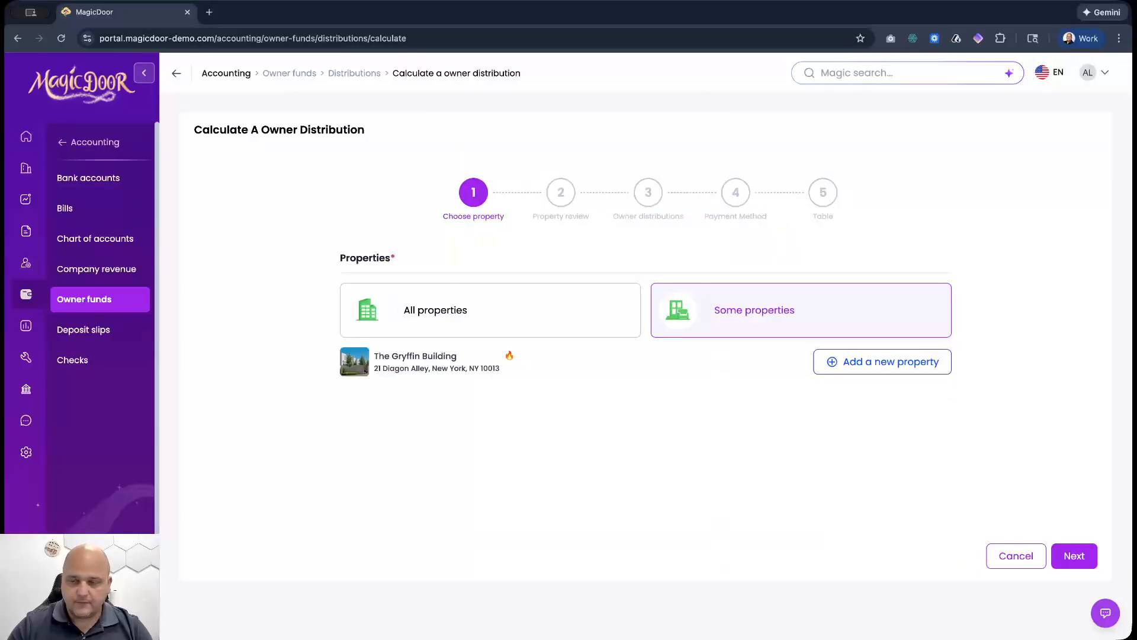
Switch the calculation to all properties and examine the owner assignments of the valid and invalid properties in the property review.
left_click(488, 313)
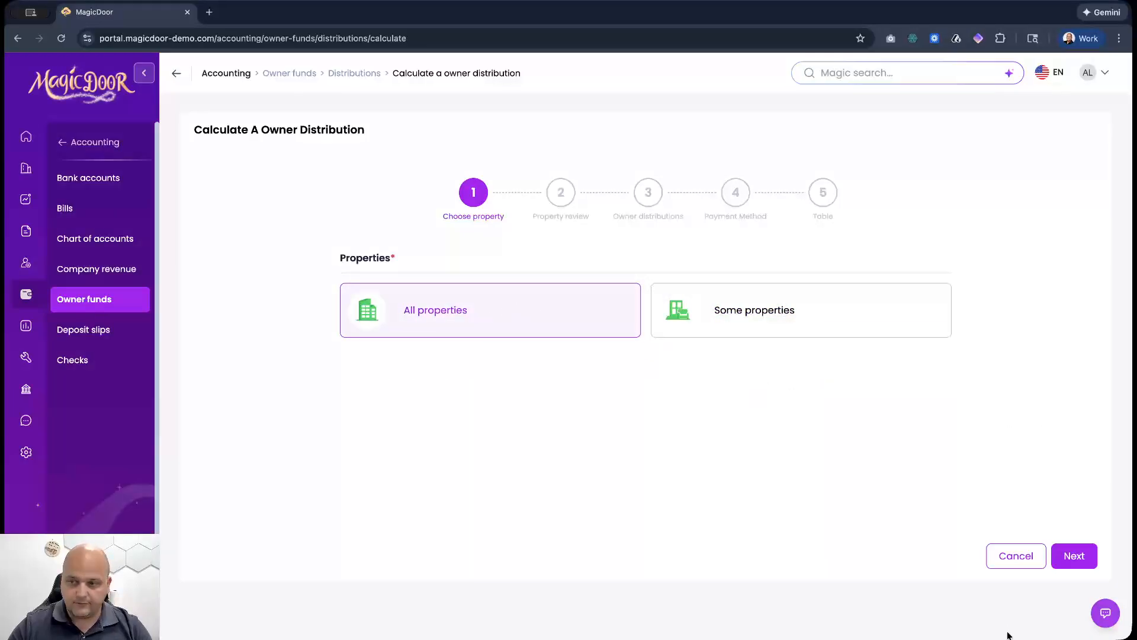
left_click(1060, 560)
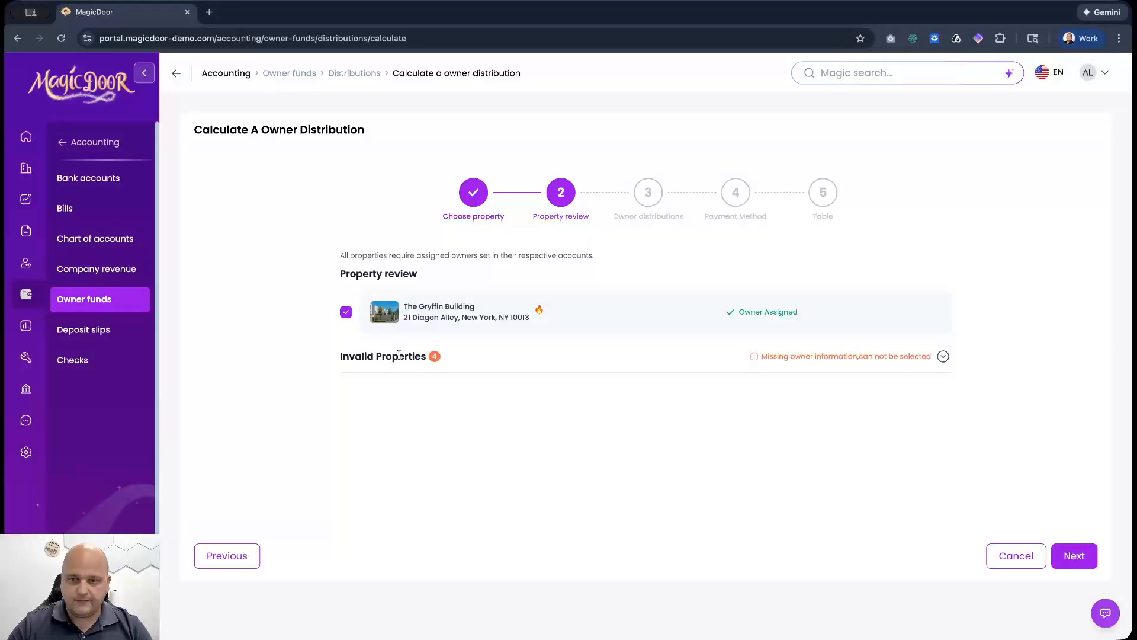
left_click(943, 356)
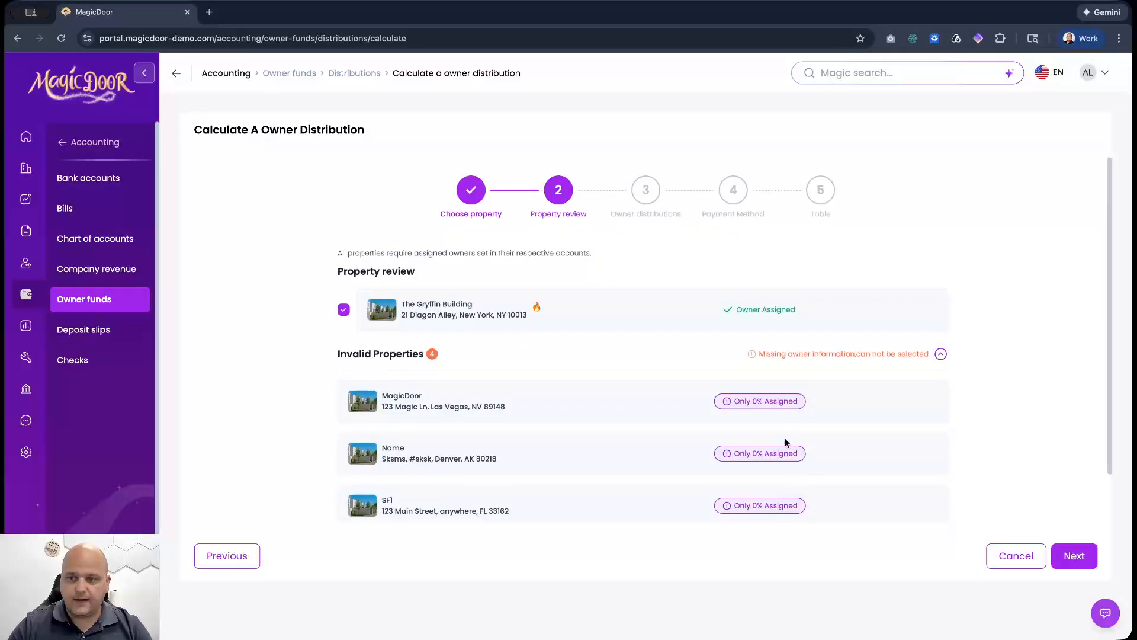
scroll(784, 438, "down", 1)
scroll(522, 279, "up", 1)
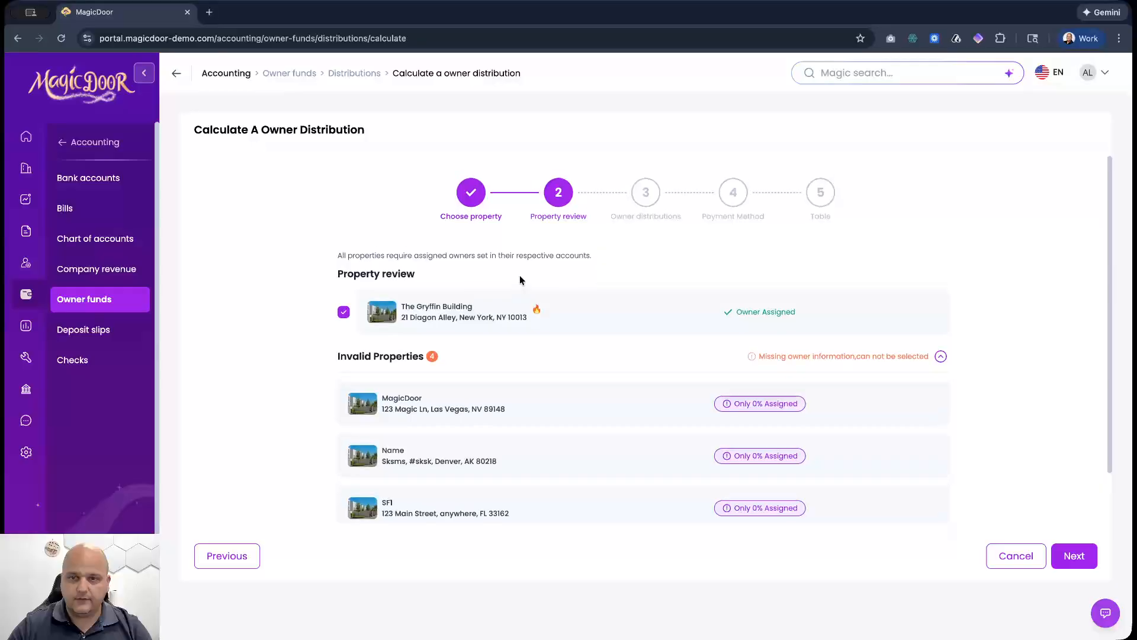
scroll(521, 279, "down", 1)
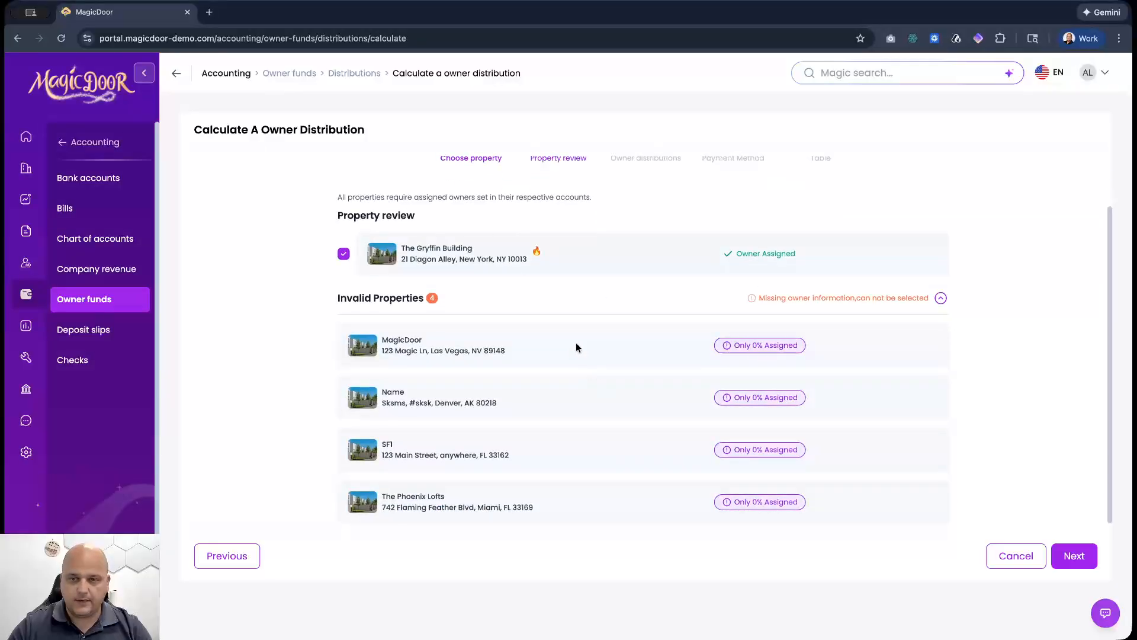
scroll(572, 343, "up", 1)
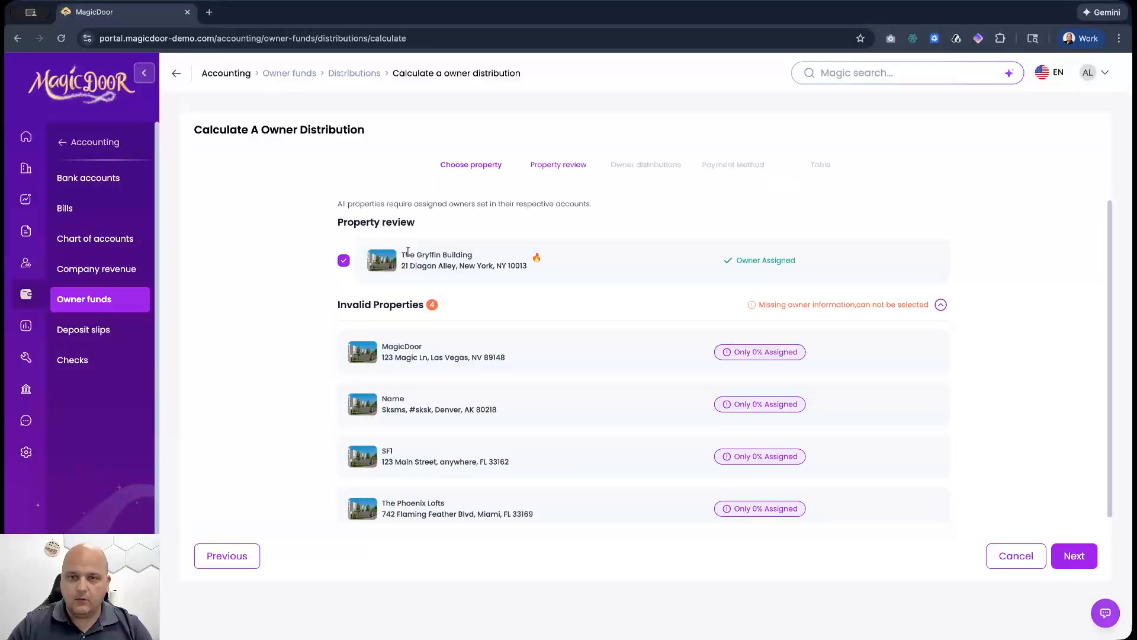
left_click_drag(409, 255, 478, 255)
scroll(732, 317, "up", 1)
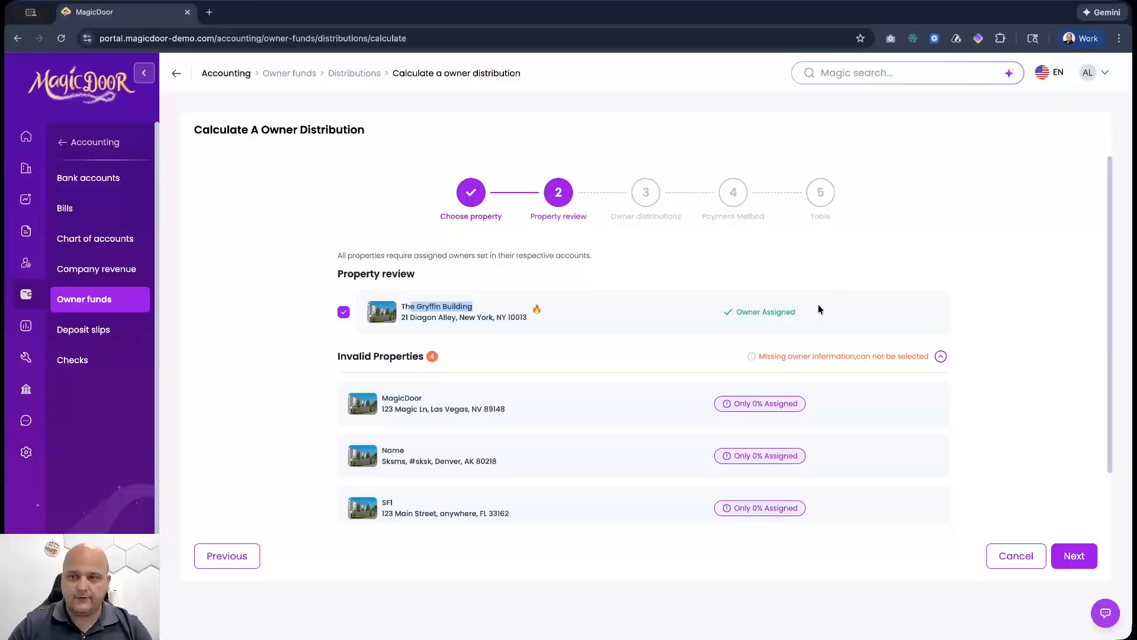
left_click_drag(819, 305, 747, 304)
scroll(669, 409, "down", 1)
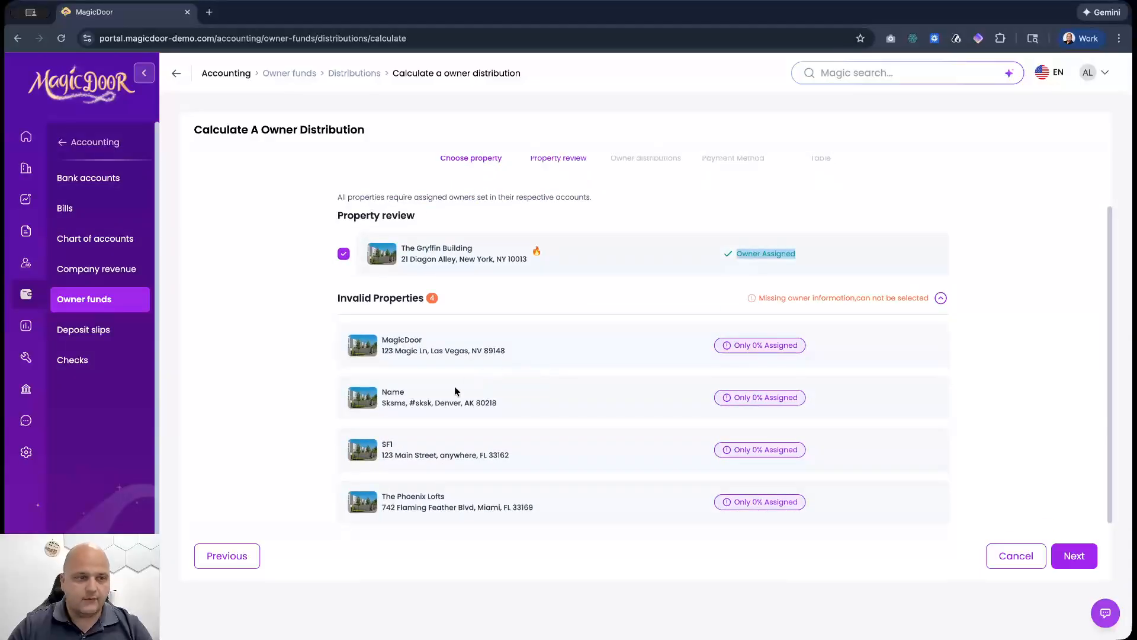
left_click(941, 298)
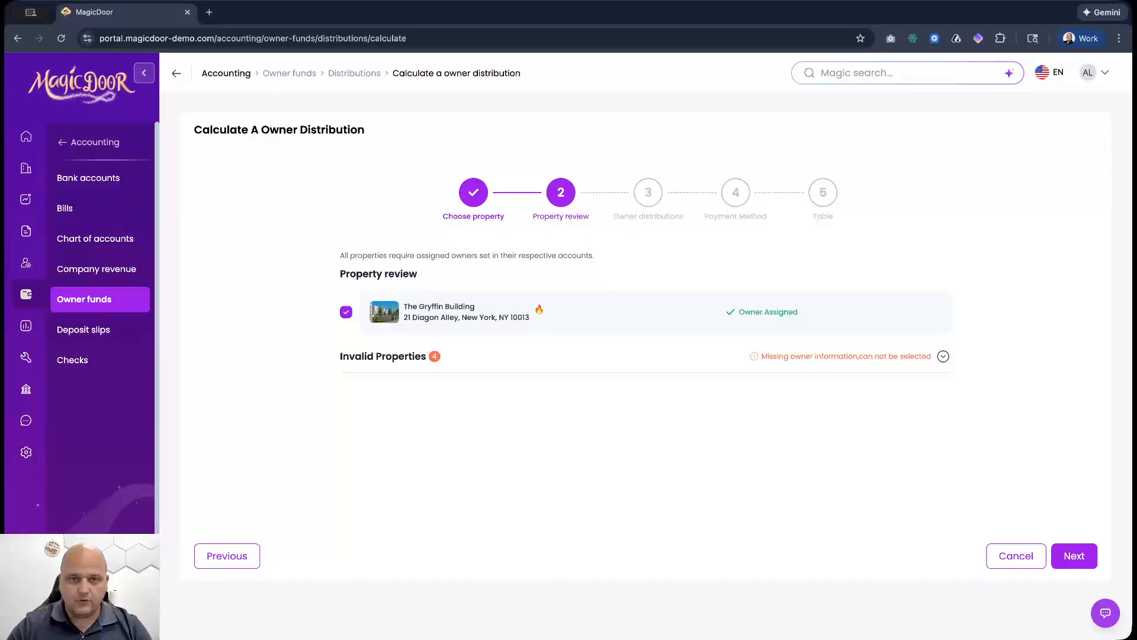
Discard the unsaved distribution calculation and view the owners of The Gryffin Building in the Diagon Estates portfolio.
left_click(33, 173)
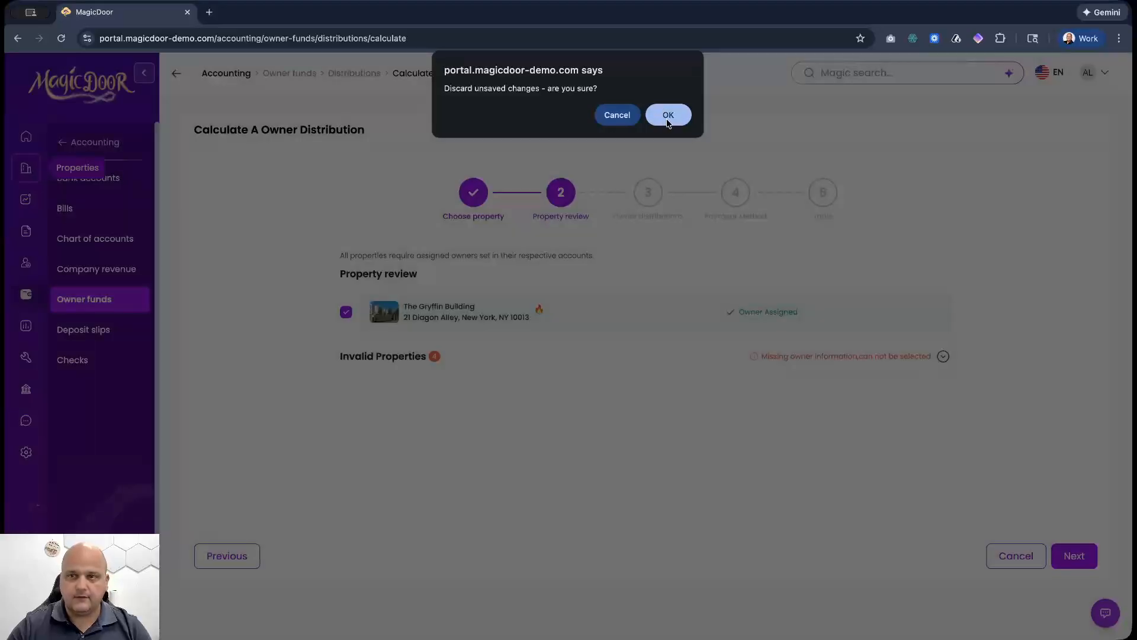
left_click(664, 116)
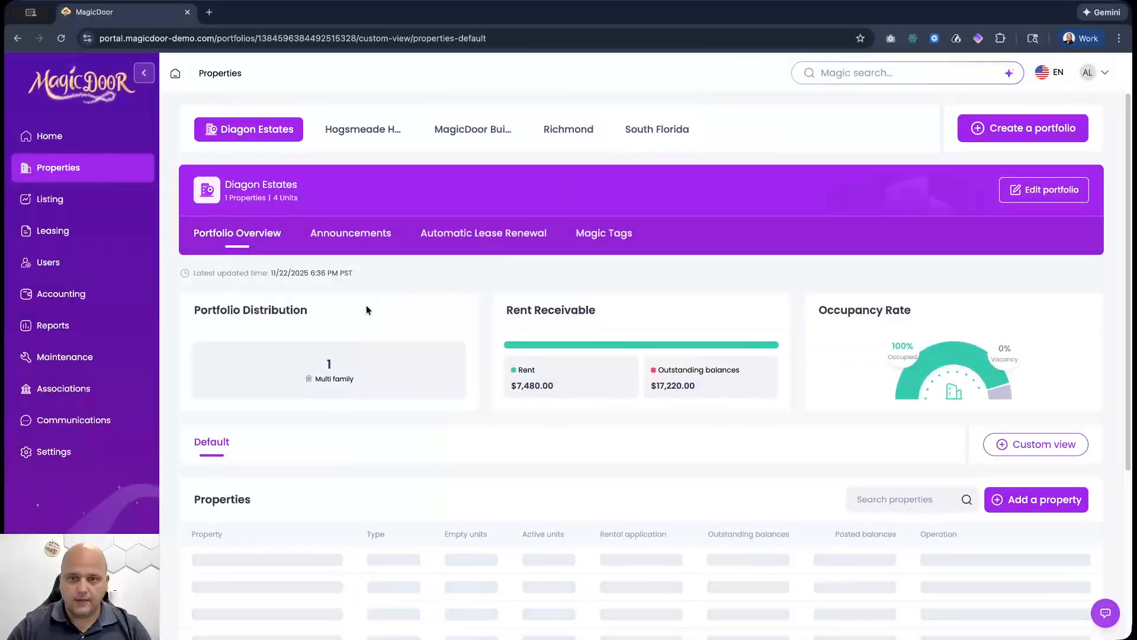
scroll(352, 503, "down", 1)
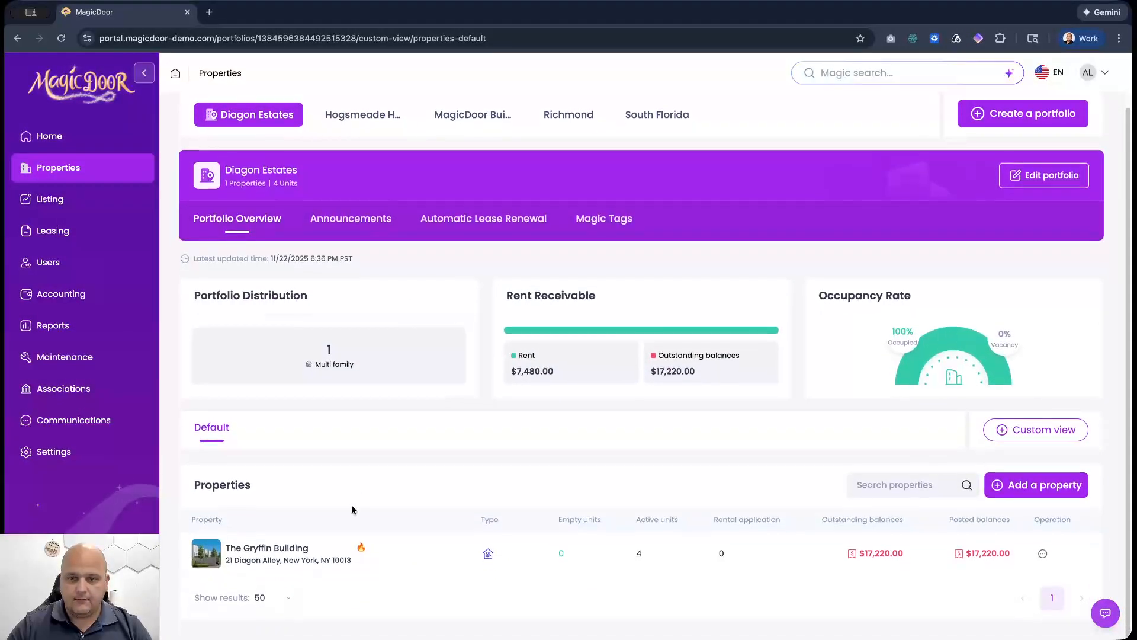
left_click(324, 553)
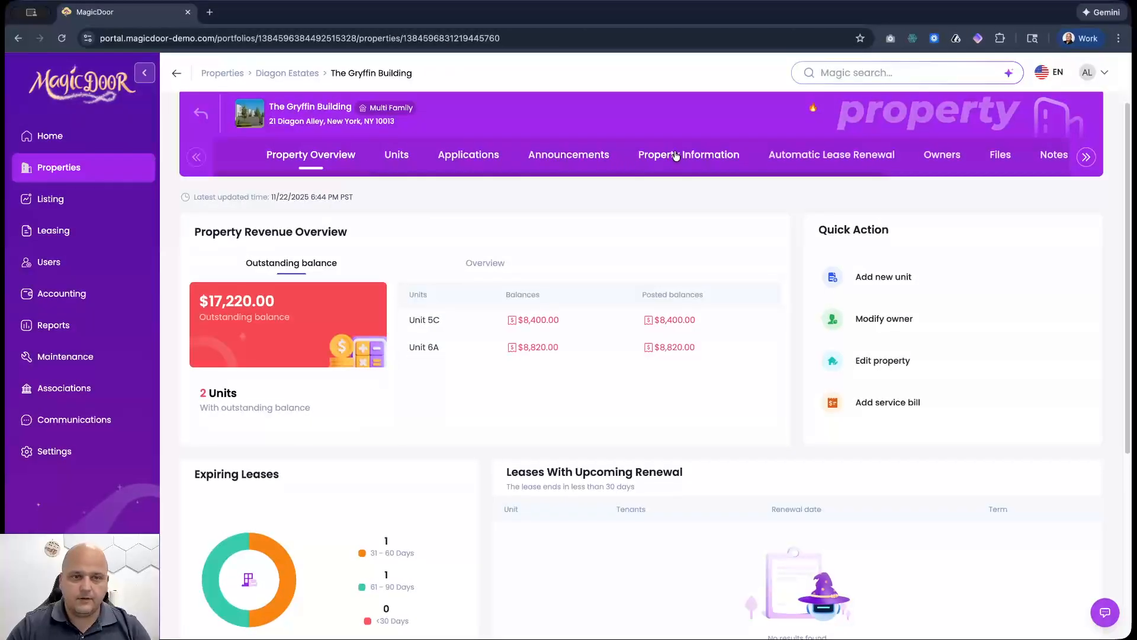
left_click(929, 166)
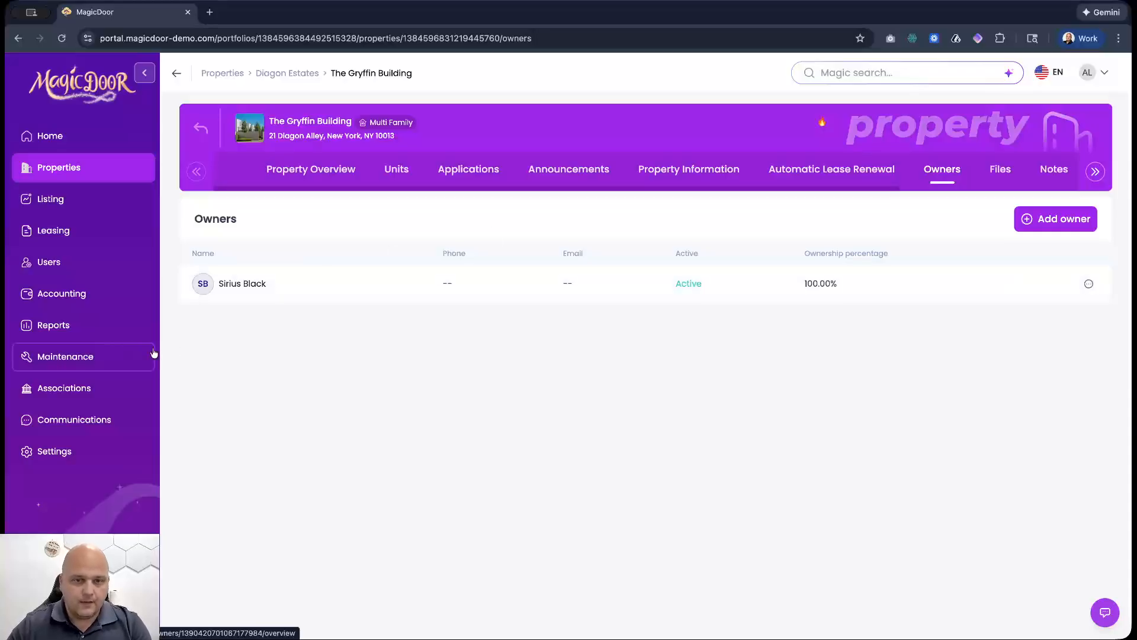
Start a new owner distribution calculation for all properties and continue with The Gryffin Building to the owner distributions stage.
left_click(58, 306)
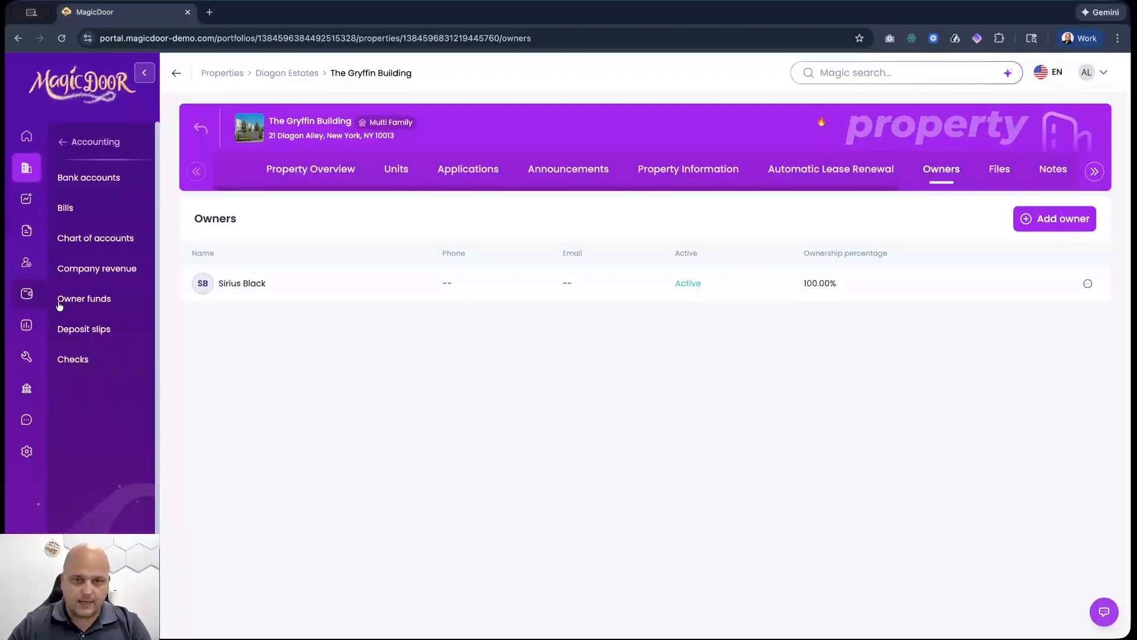
left_click(99, 300)
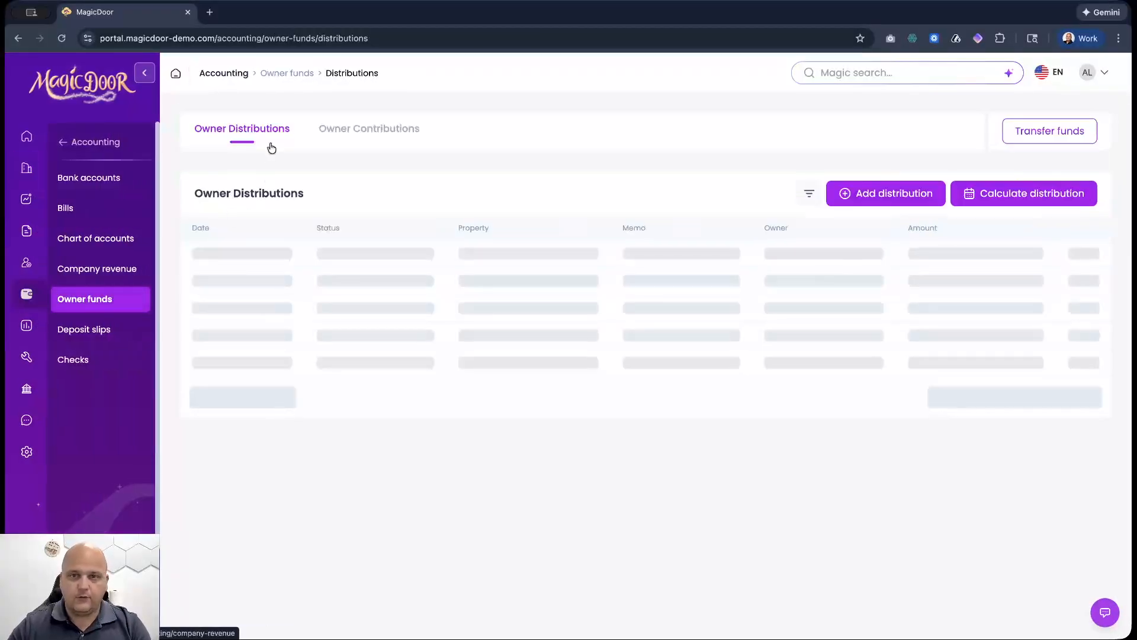
left_click(1004, 195)
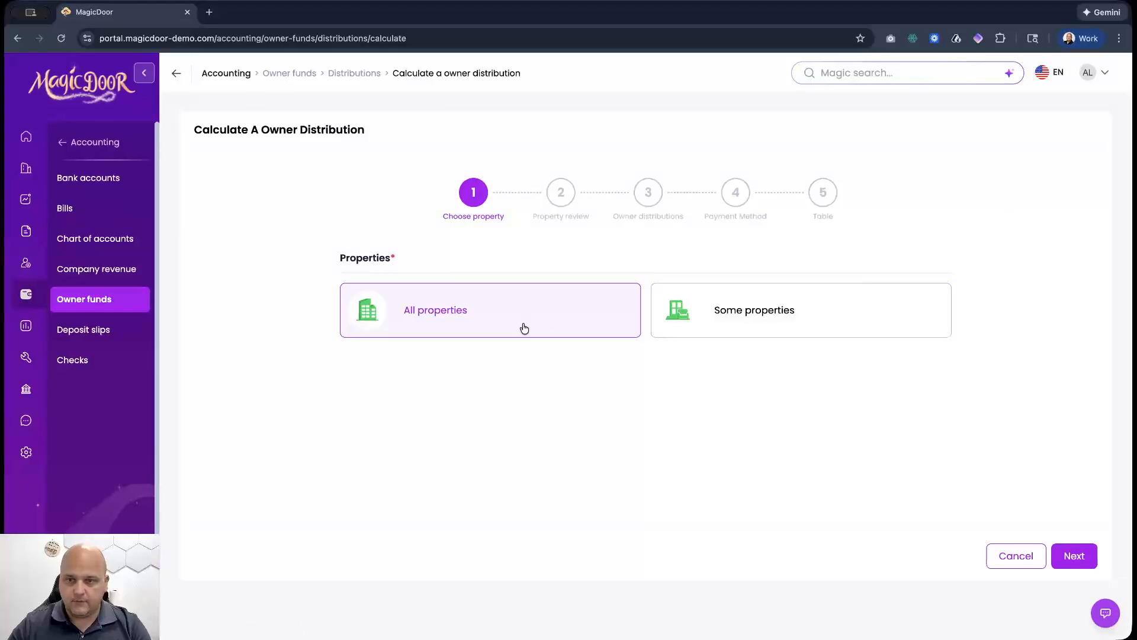
left_click(1067, 555)
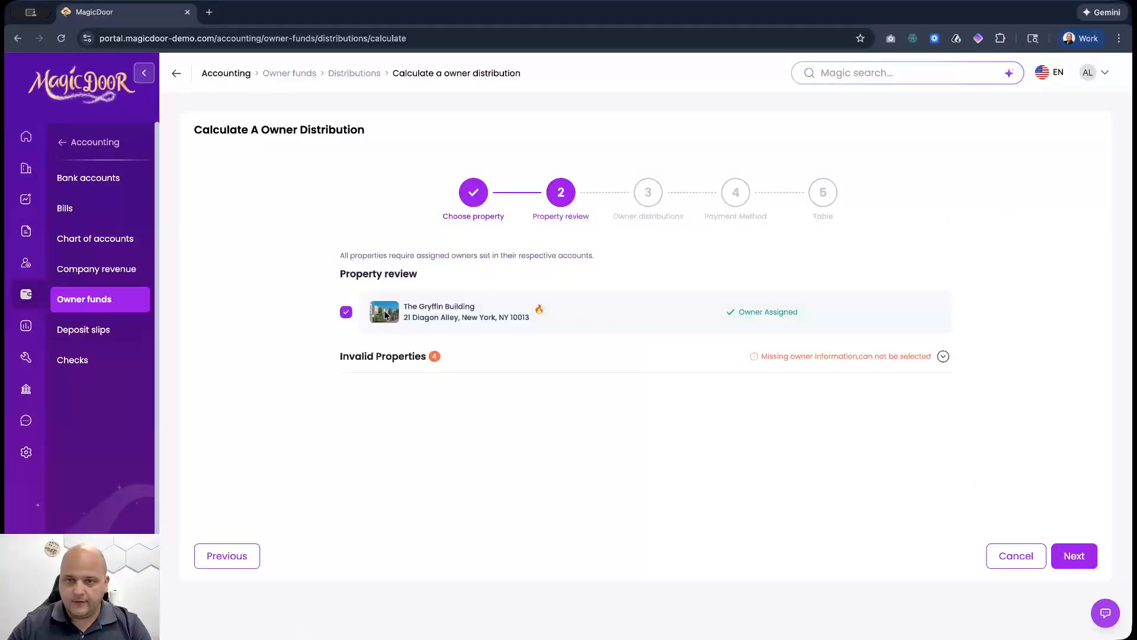
left_click(1072, 555)
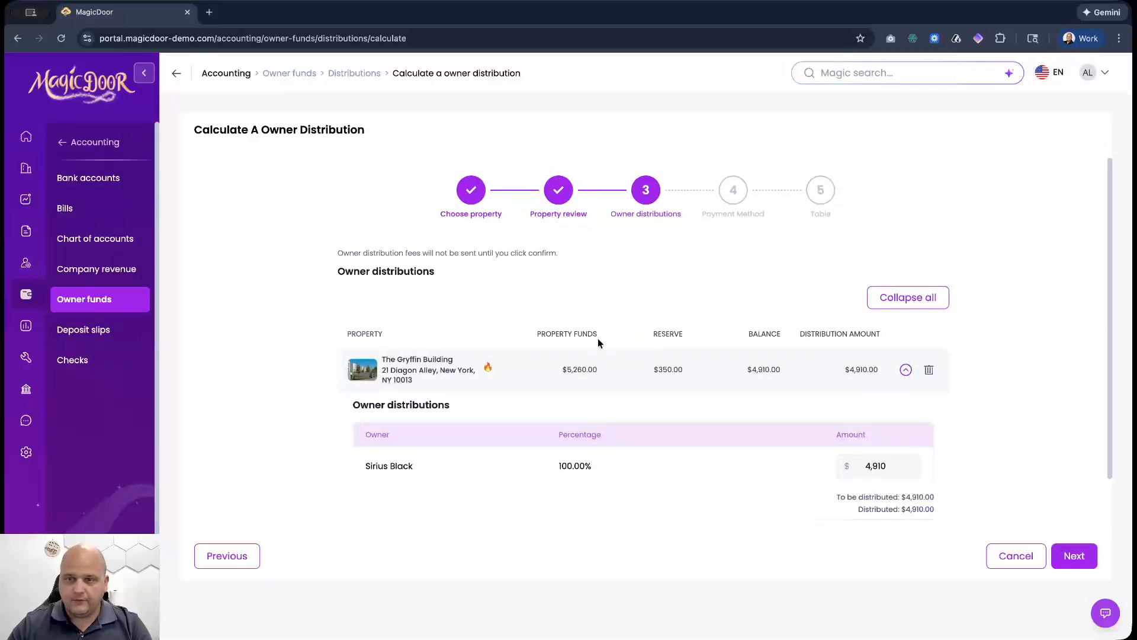
Set the owner's distribution amount for The Gryffin Building to $3,000 and check the remaining amount.
scroll(610, 332, "down", 1)
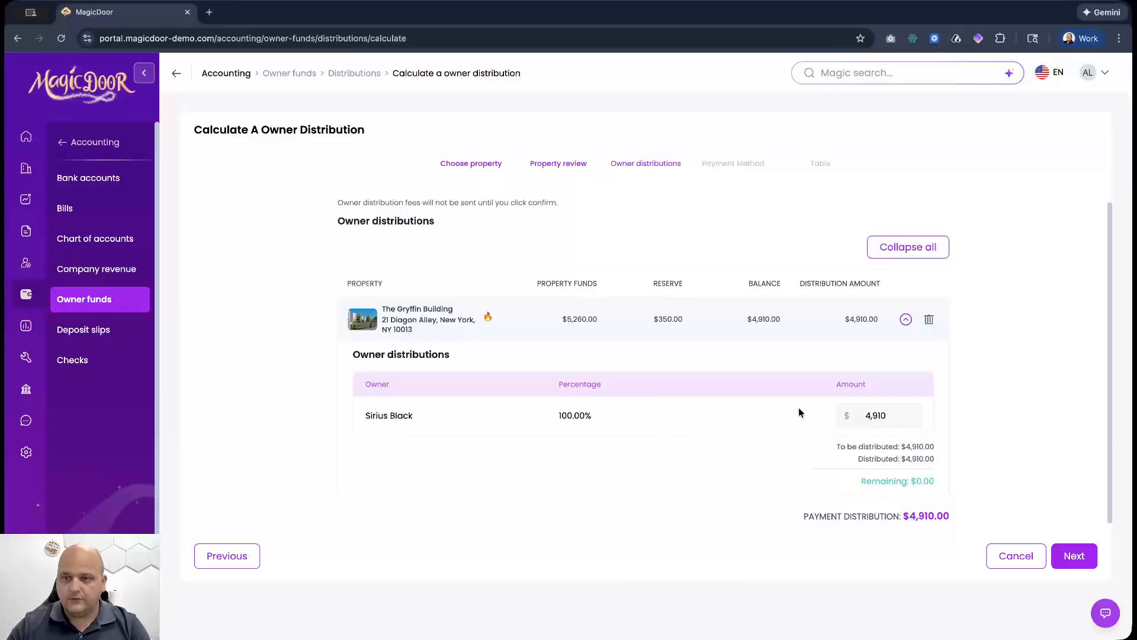
left_click(861, 413)
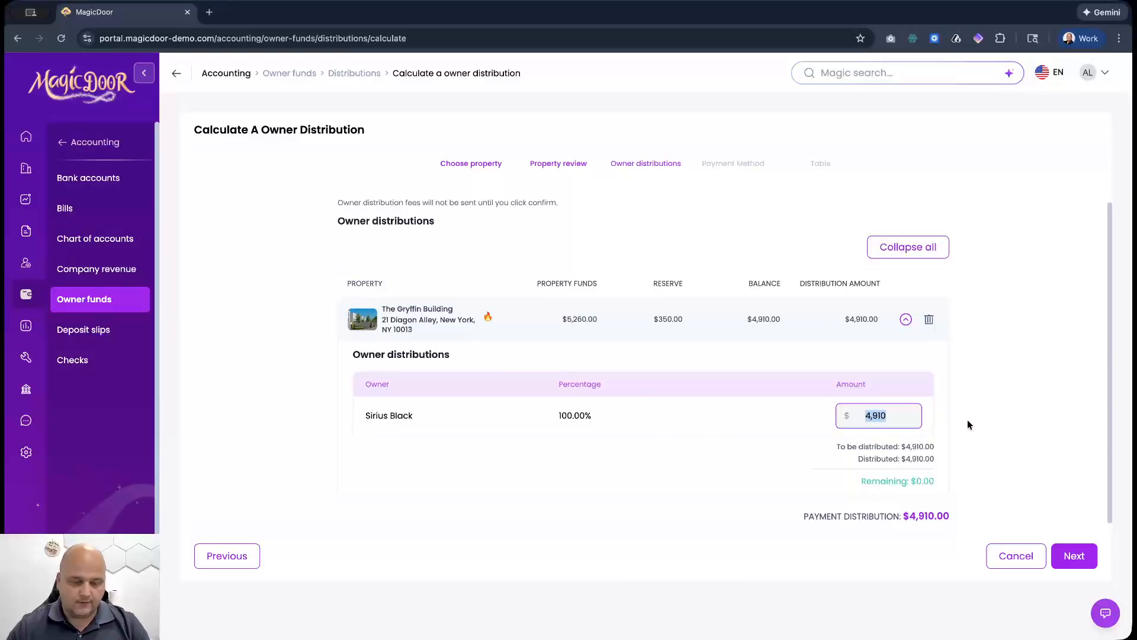
type("3000")
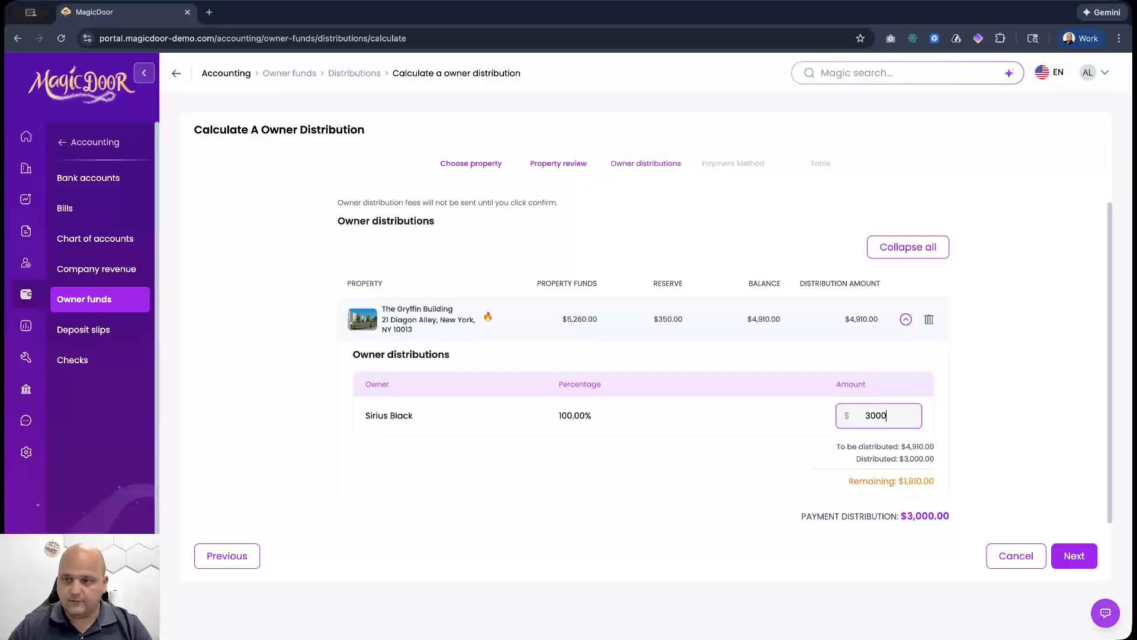
left_click(813, 418)
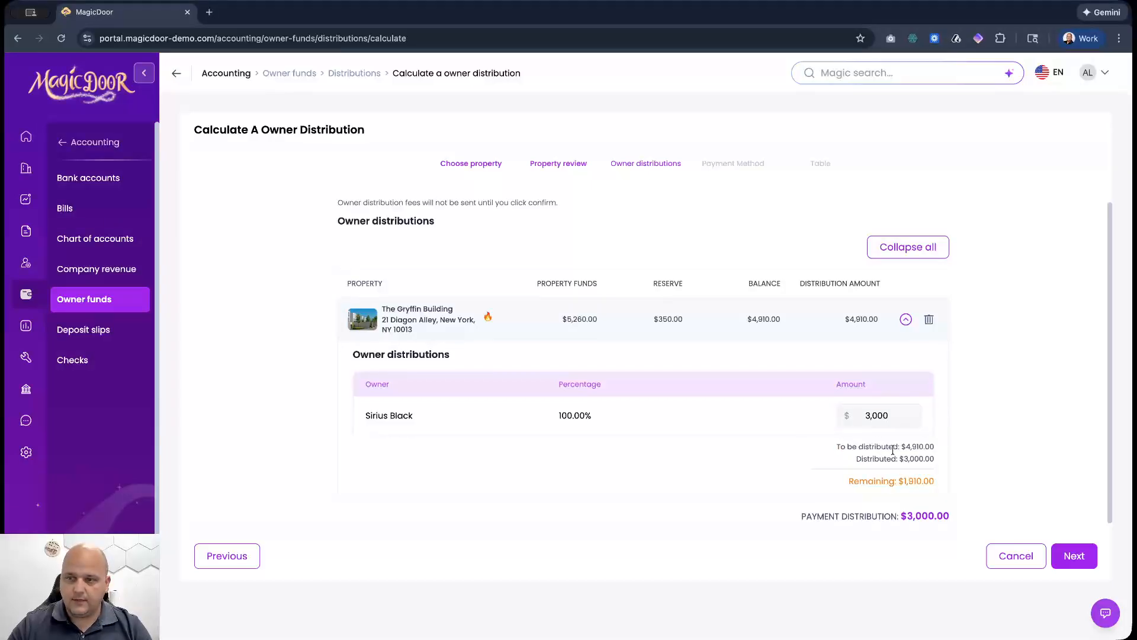
left_click_drag(905, 447, 932, 476)
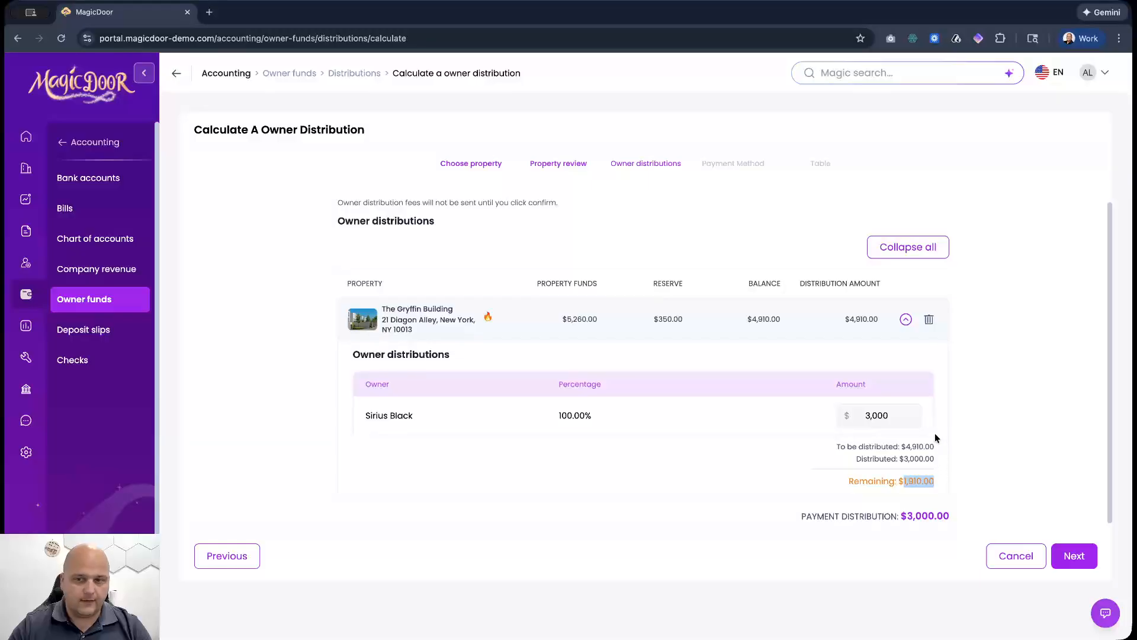
Set the owner's distribution amount for The Gryffin Building to $5,000.
left_click(892, 422)
key("ctrl+a")
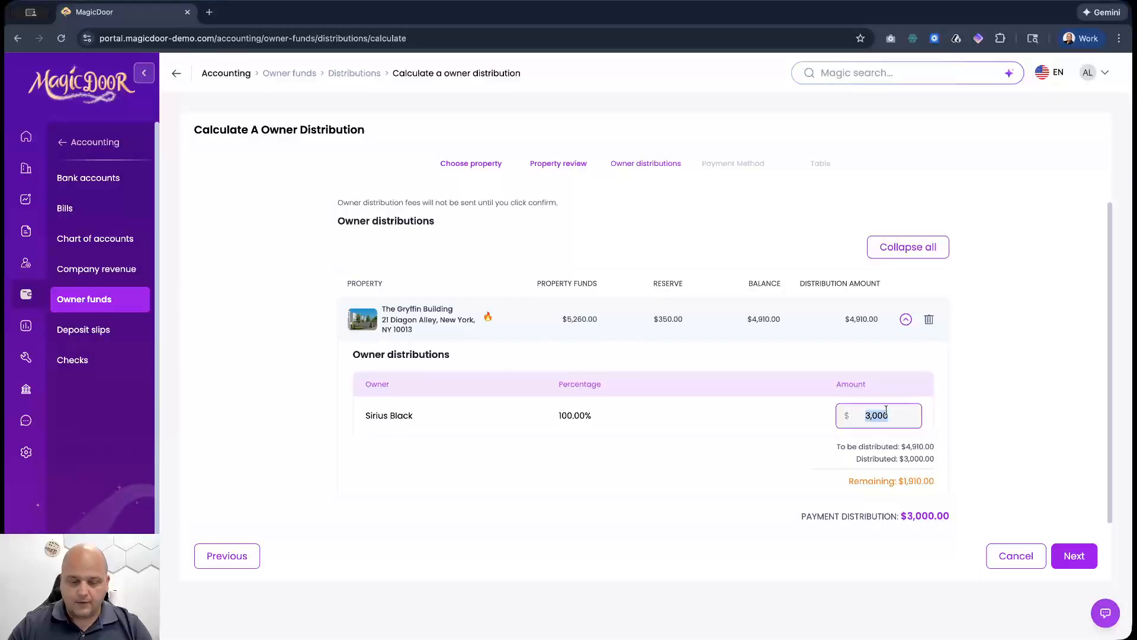
type("5000")
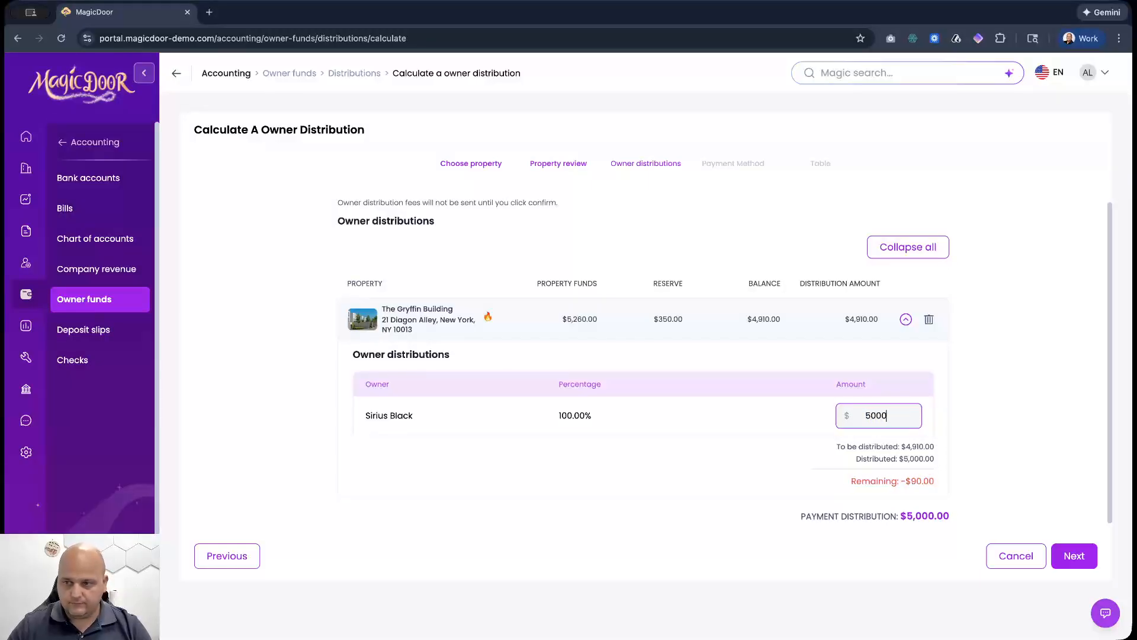
left_click(846, 461)
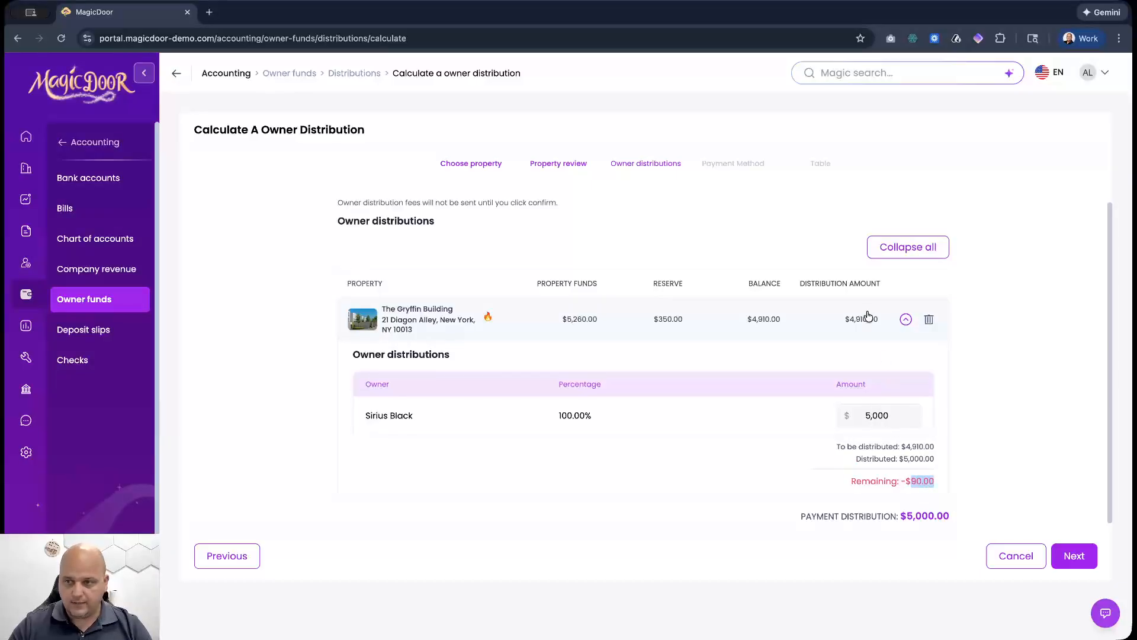
Set the owner's distribution amount for The Gryffin Building to $4,910 and continue to the payment method stage.
left_click_drag(891, 419, 828, 422)
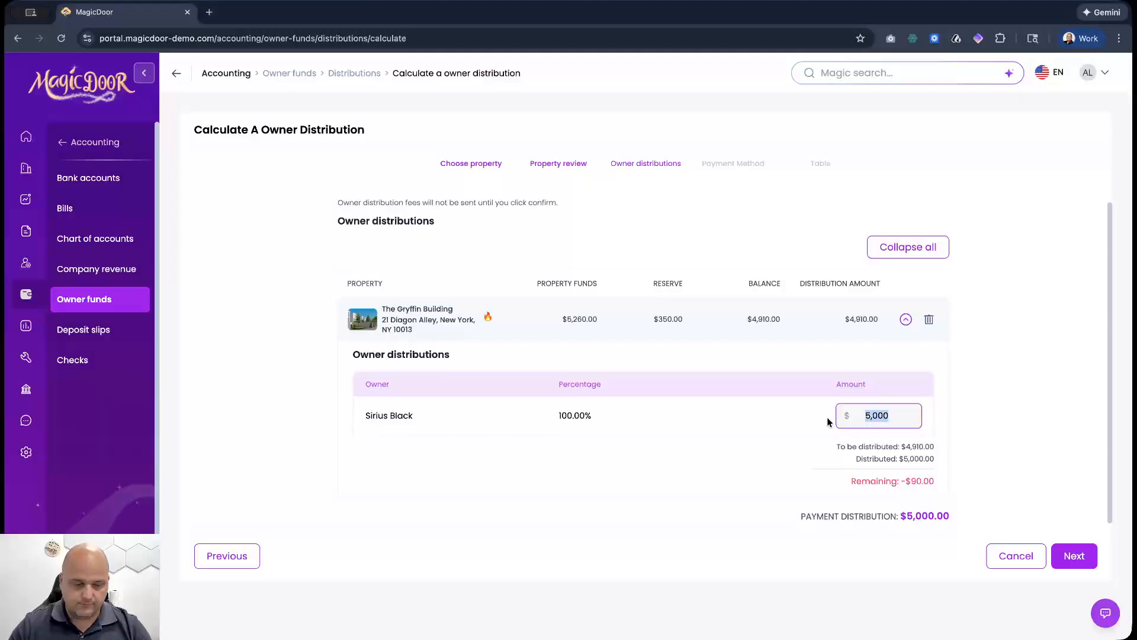
type("4910")
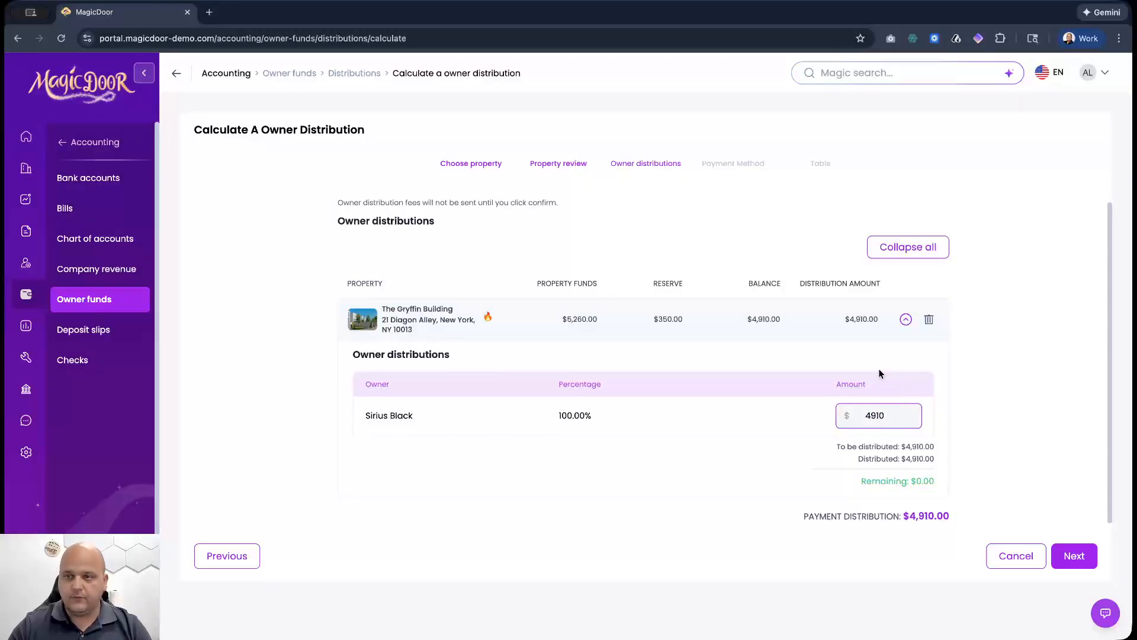
left_click(994, 471)
left_click(1075, 557)
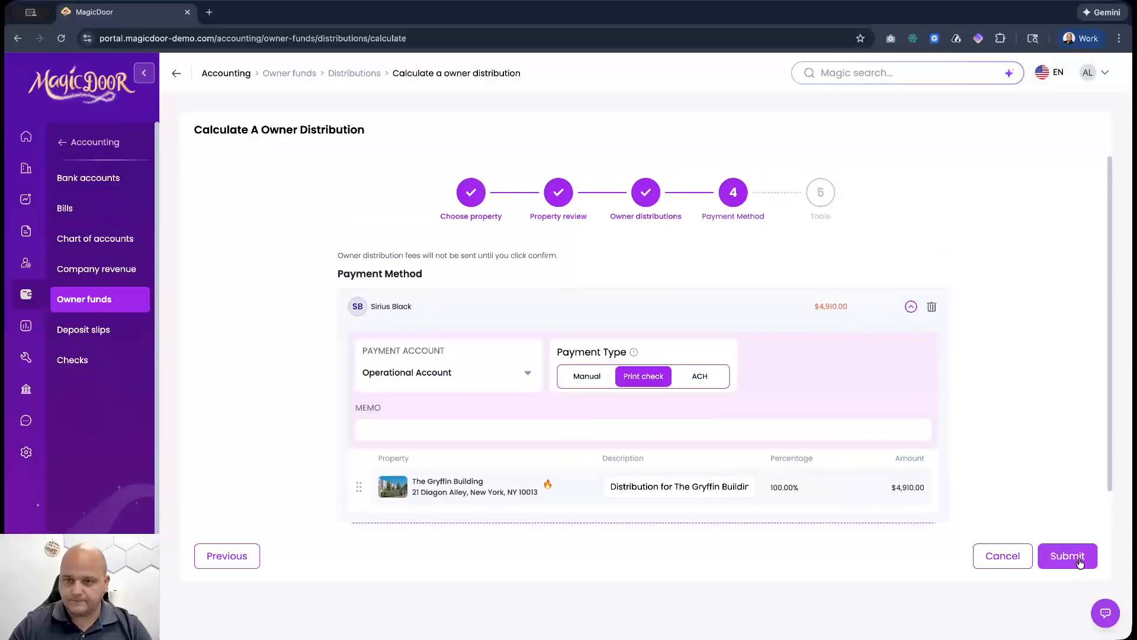
Check which payment accounts are available for the owner's distribution and keep Operational Account.
scroll(538, 416, "down", 1)
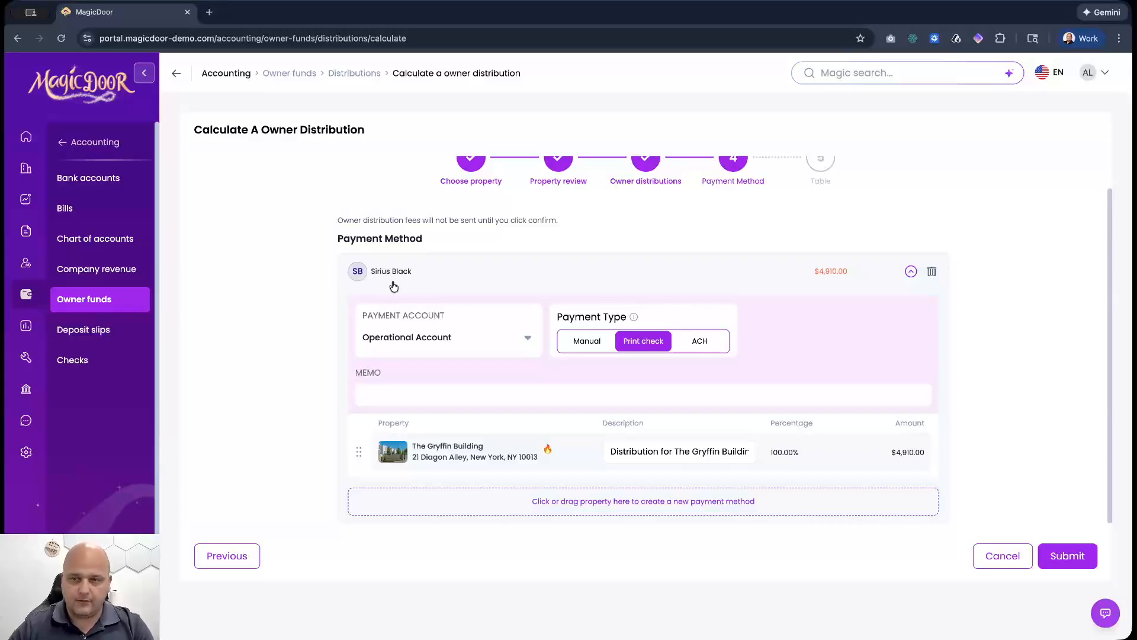
left_click(524, 341)
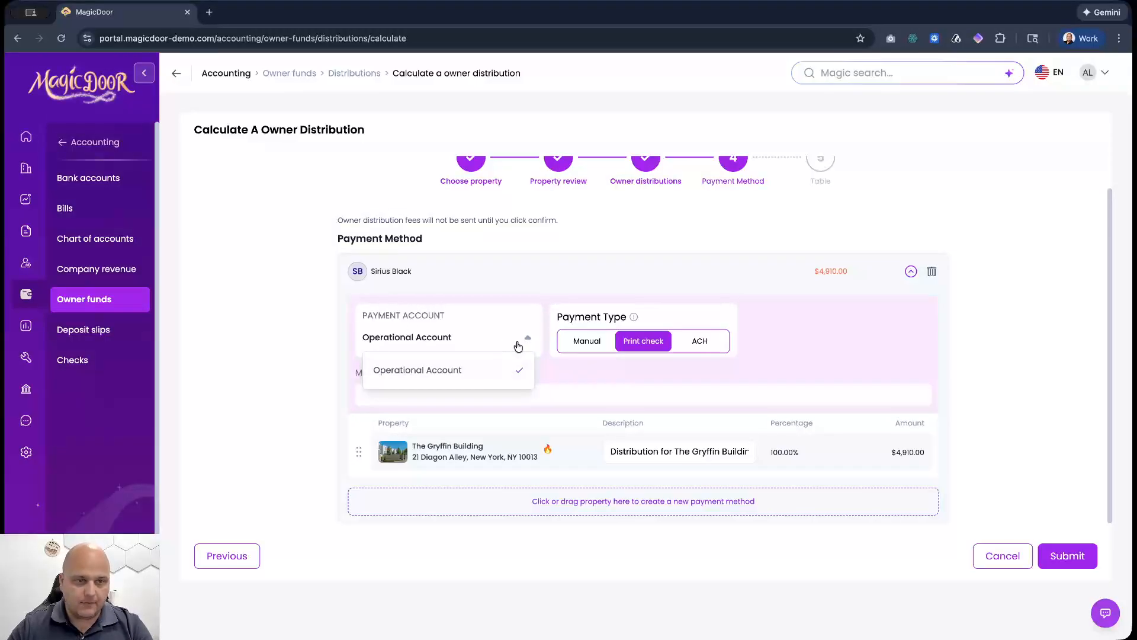
left_click(520, 343)
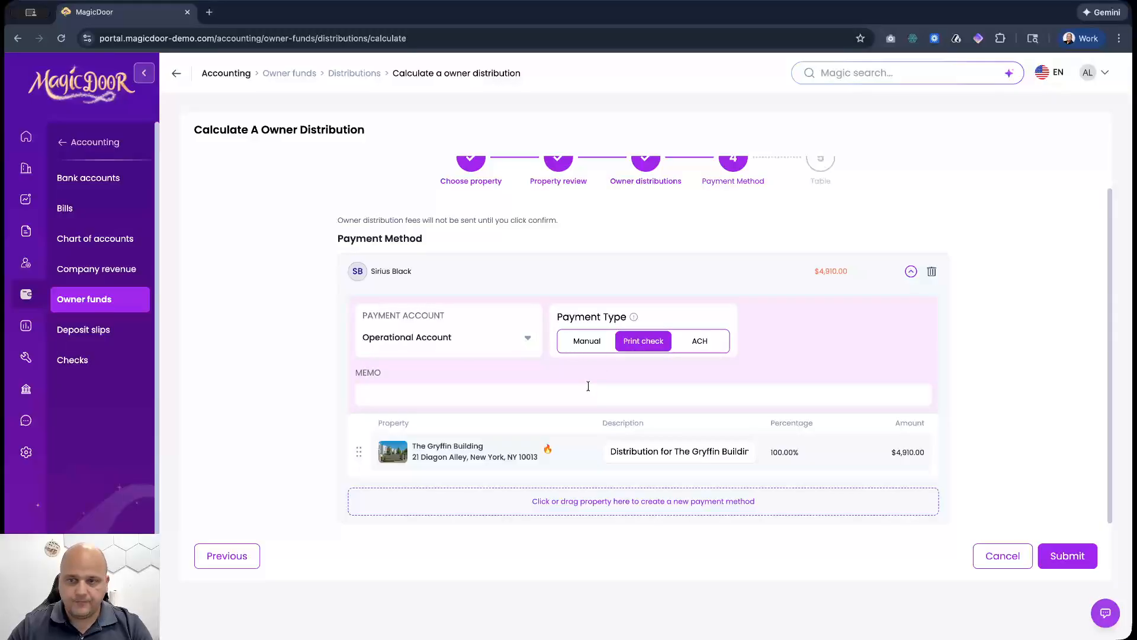
Compare the Manual, Print check and ACH payment types, check the ACH receiving account choices, and return to Print check.
left_click(583, 345)
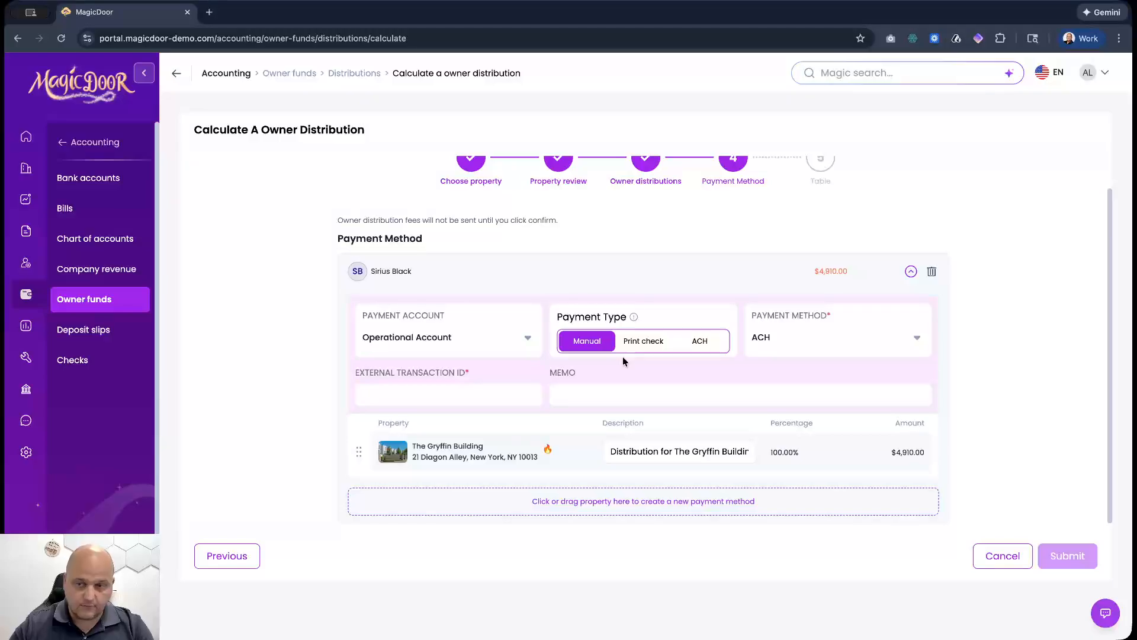
left_click(643, 347)
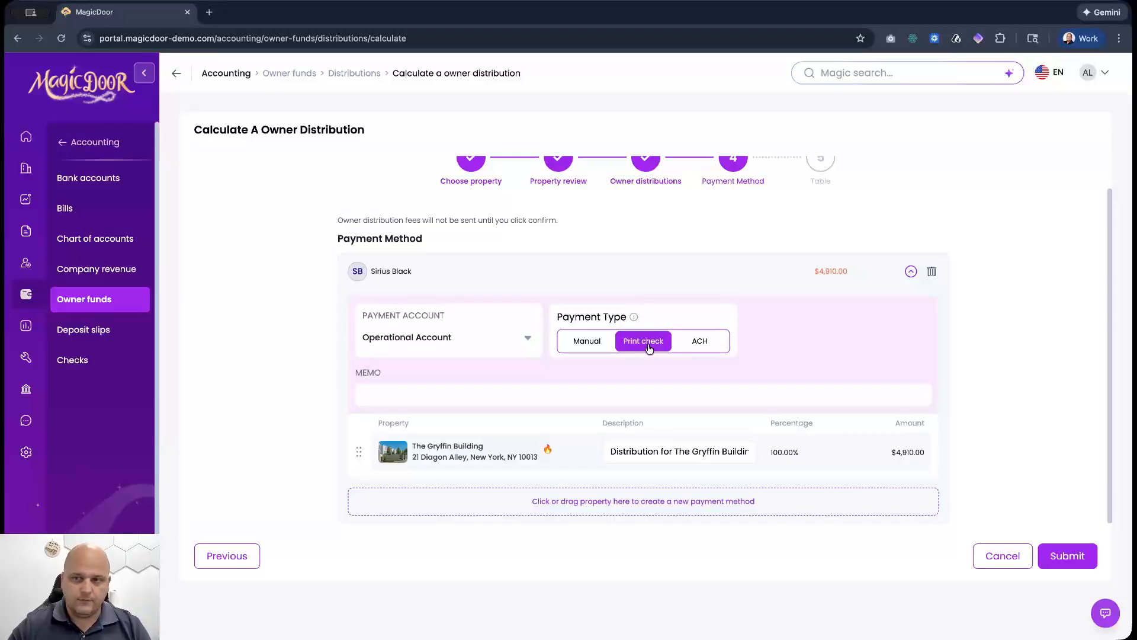
left_click(697, 343)
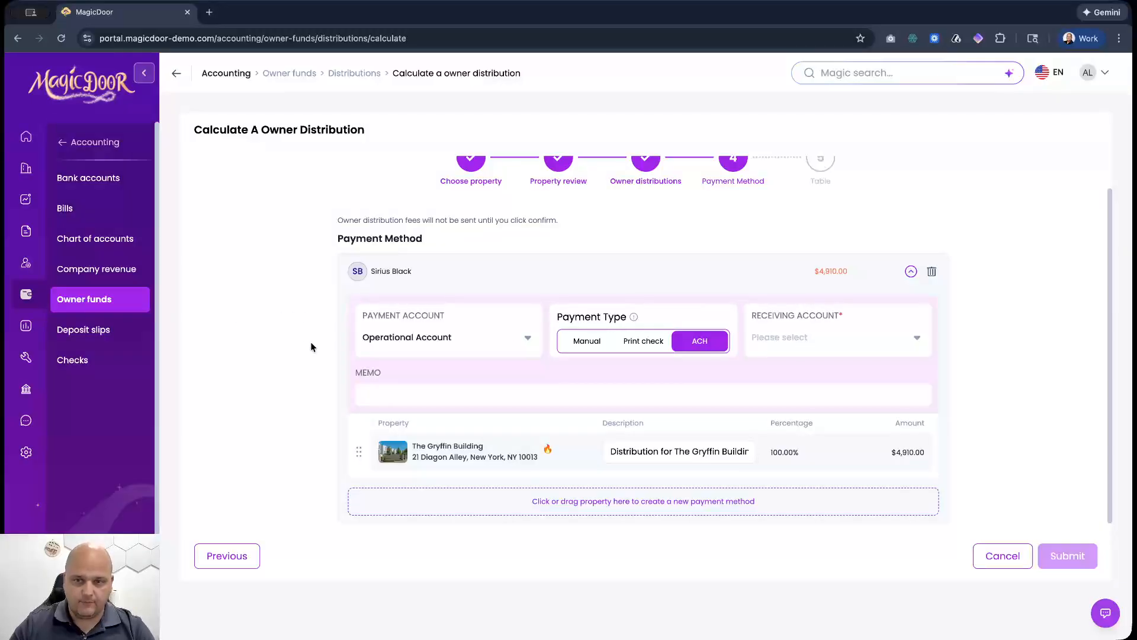
left_click(865, 339)
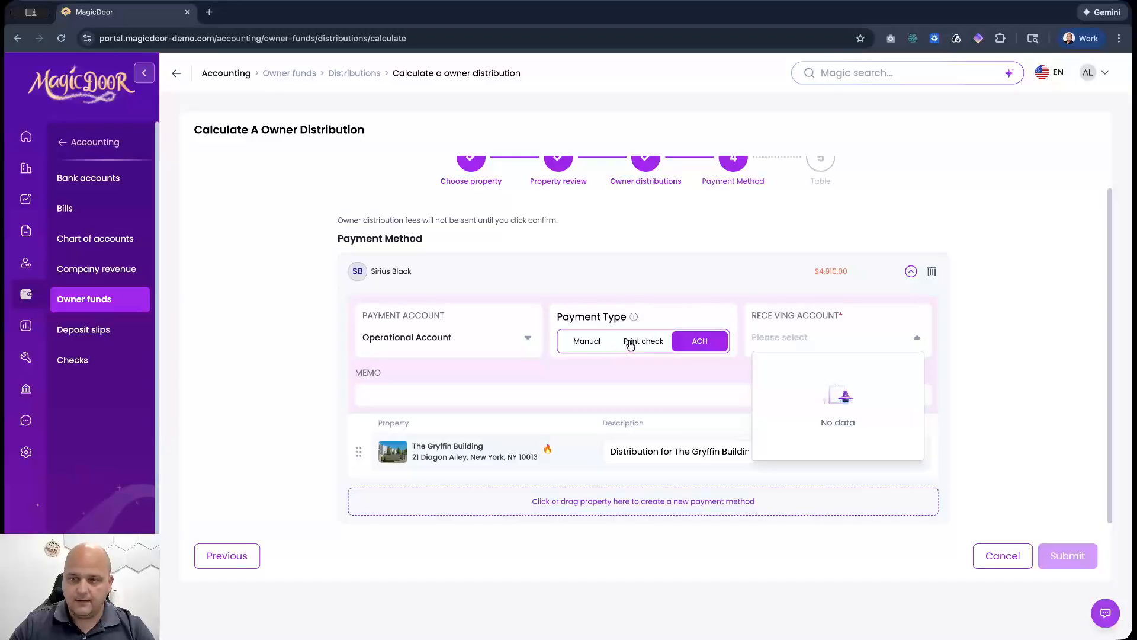
left_click(596, 343)
left_click(629, 344)
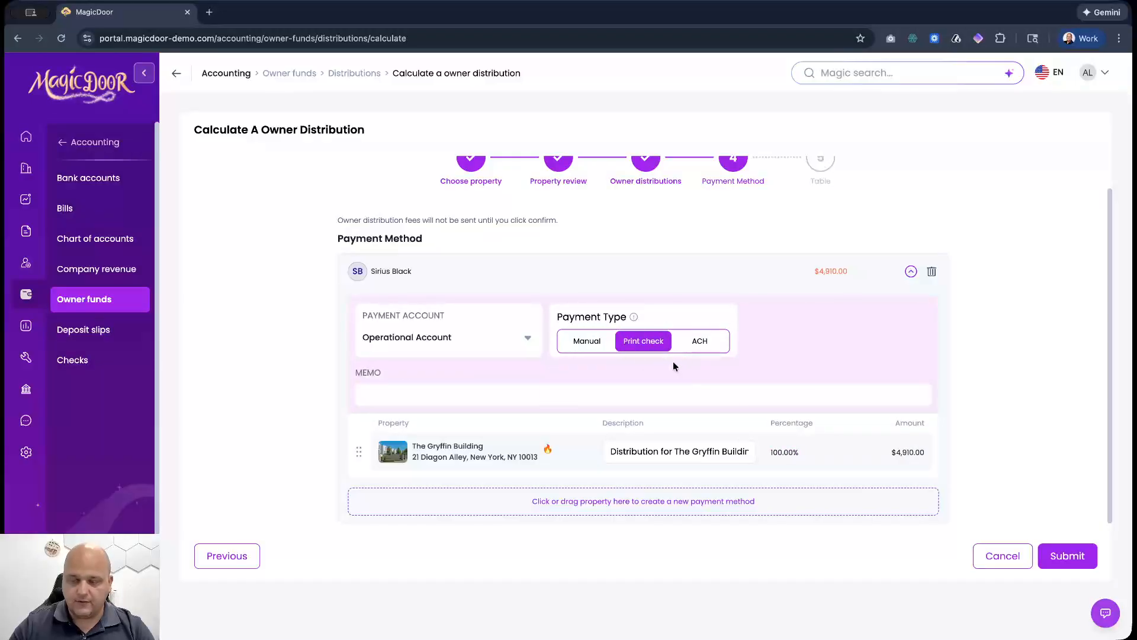
Check the distribution's description, submit the printed-check payment for The Gryffin Building's owner and confirm the transaction details.
left_click_drag(610, 452, 753, 453)
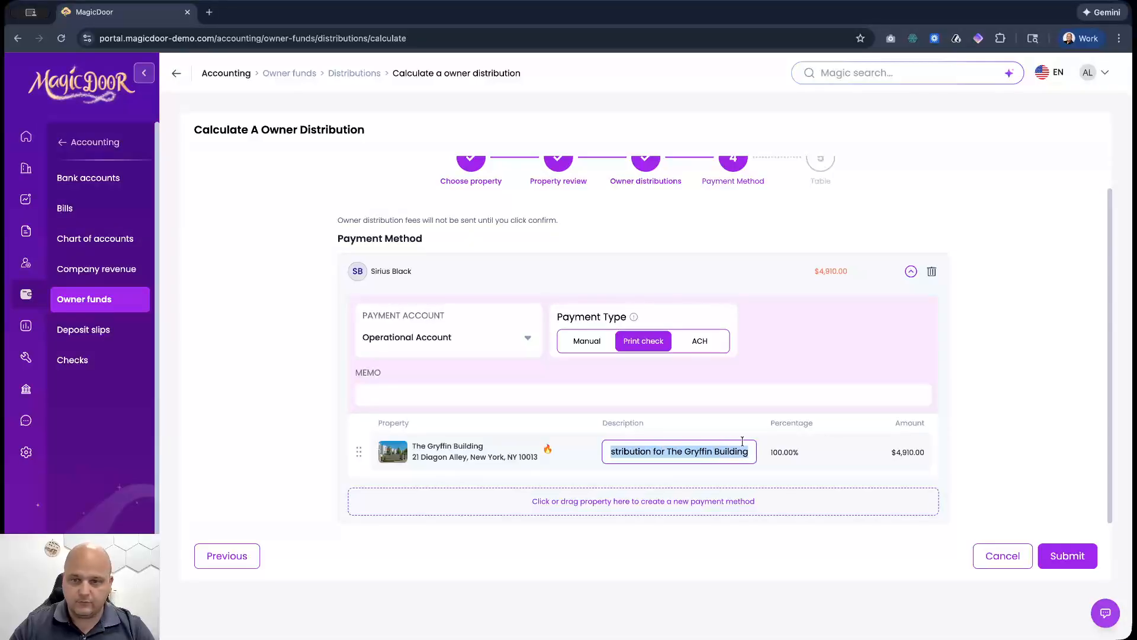
left_click(887, 450)
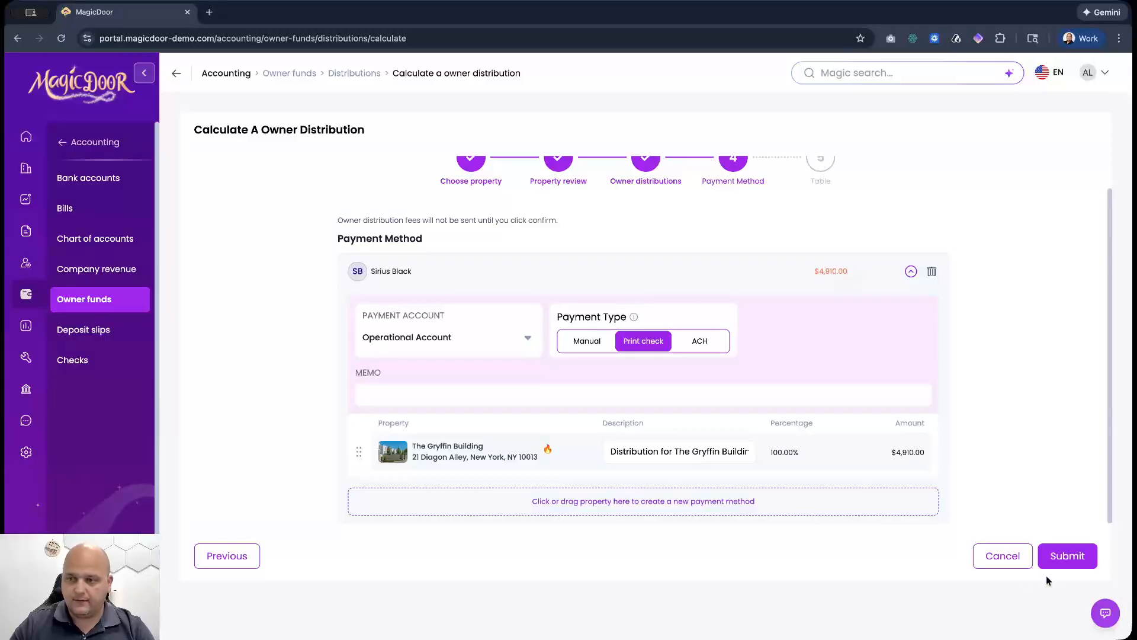
left_click(1076, 563)
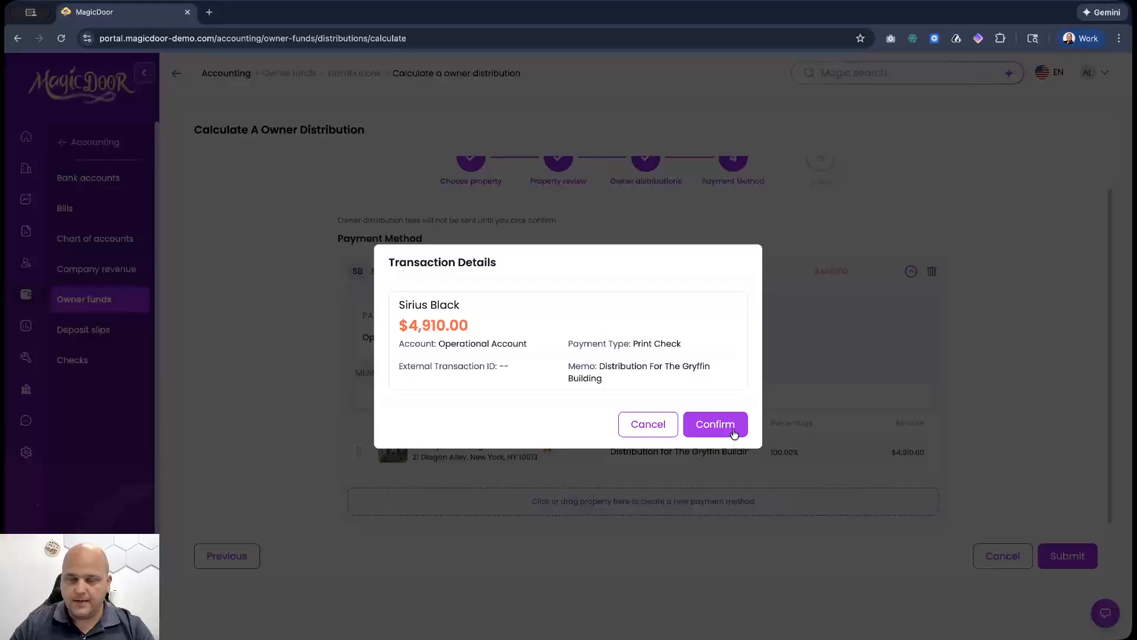
left_click(731, 431)
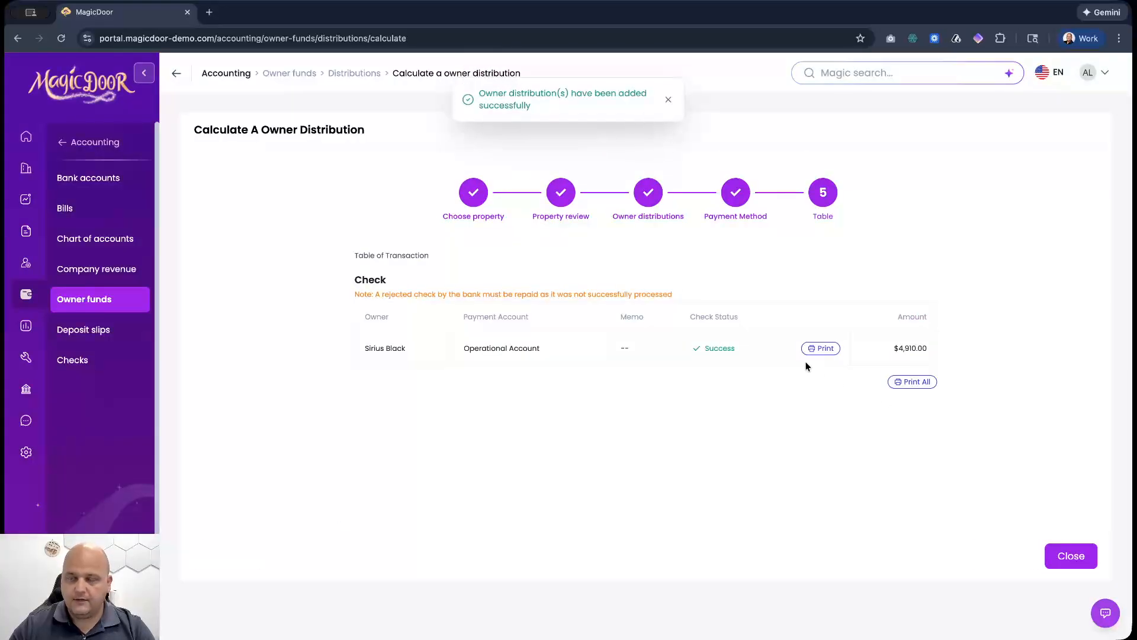
Review the owner's check entry in the transaction table and try its print option.
left_click_drag(386, 349, 616, 354)
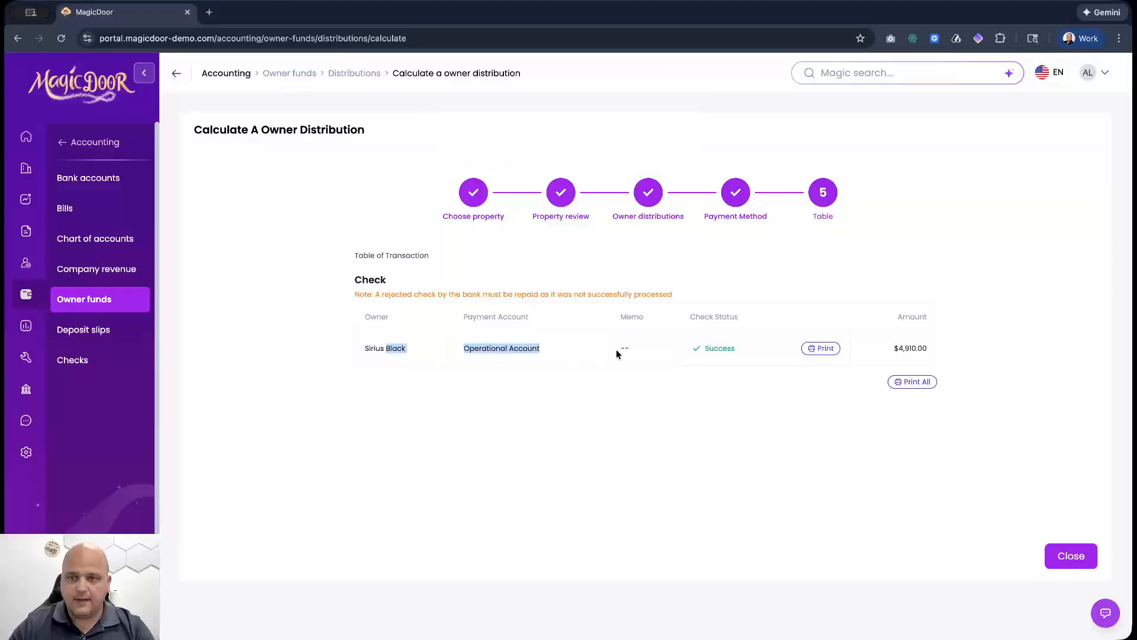
left_click(633, 357)
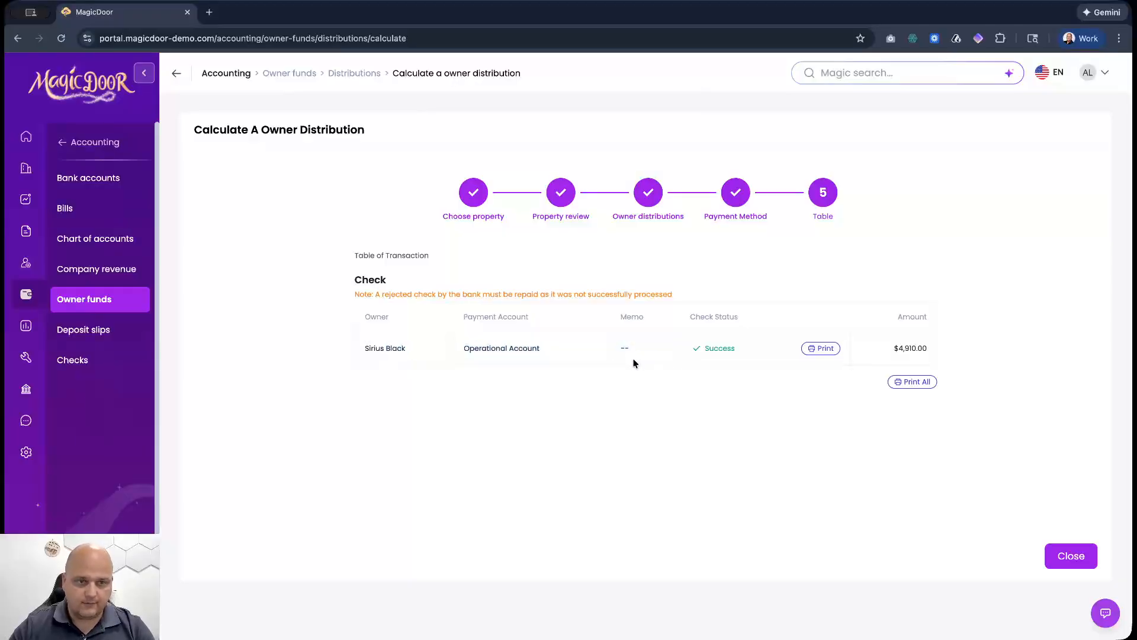
left_click(822, 349)
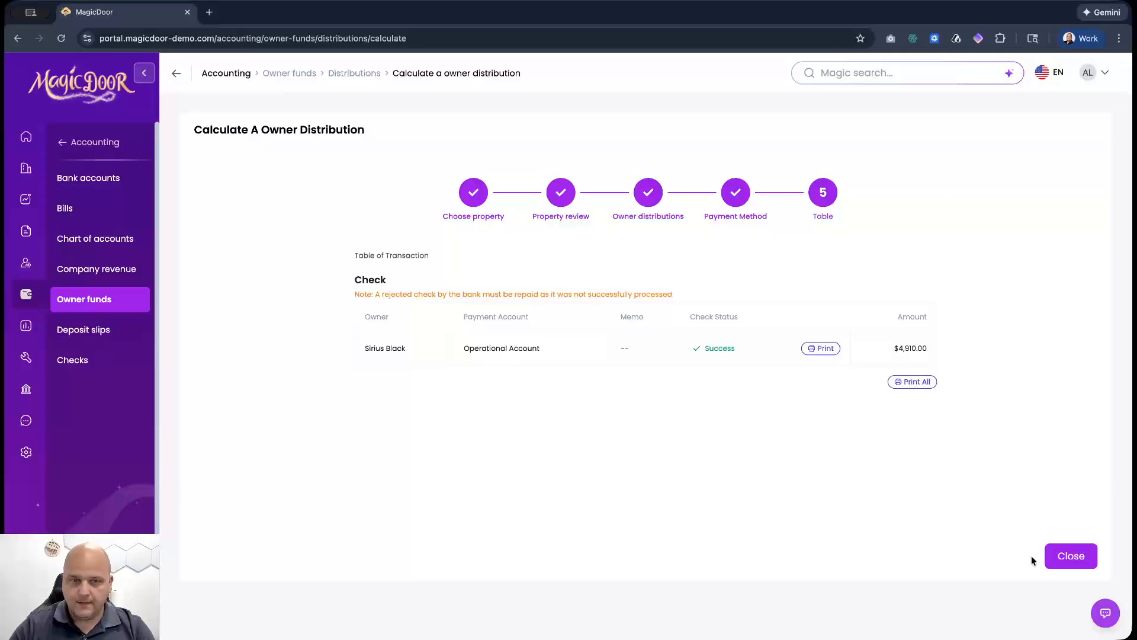
Close the completed calculation and open the details of the 11/22/2025 distribution for The Gryffin Building.
left_click(1075, 561)
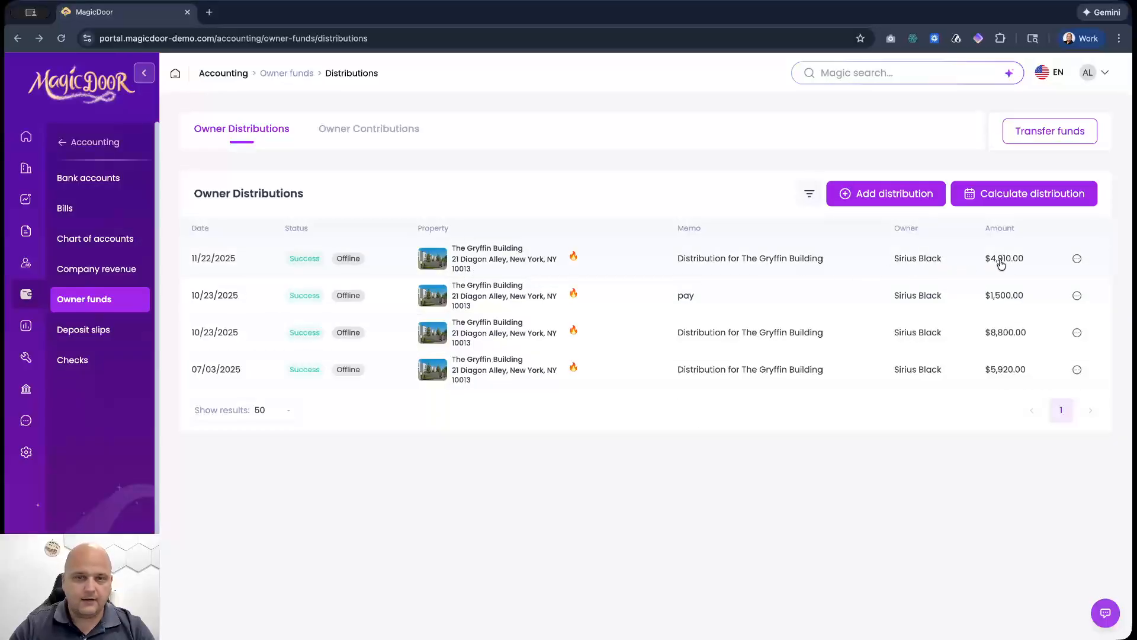
left_click(844, 259)
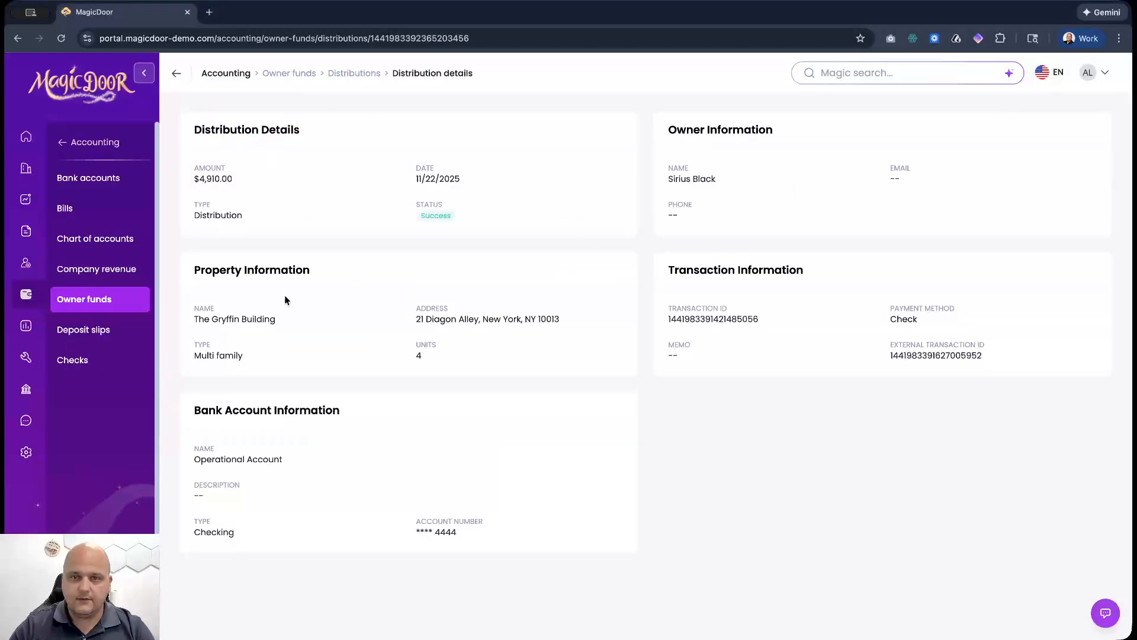